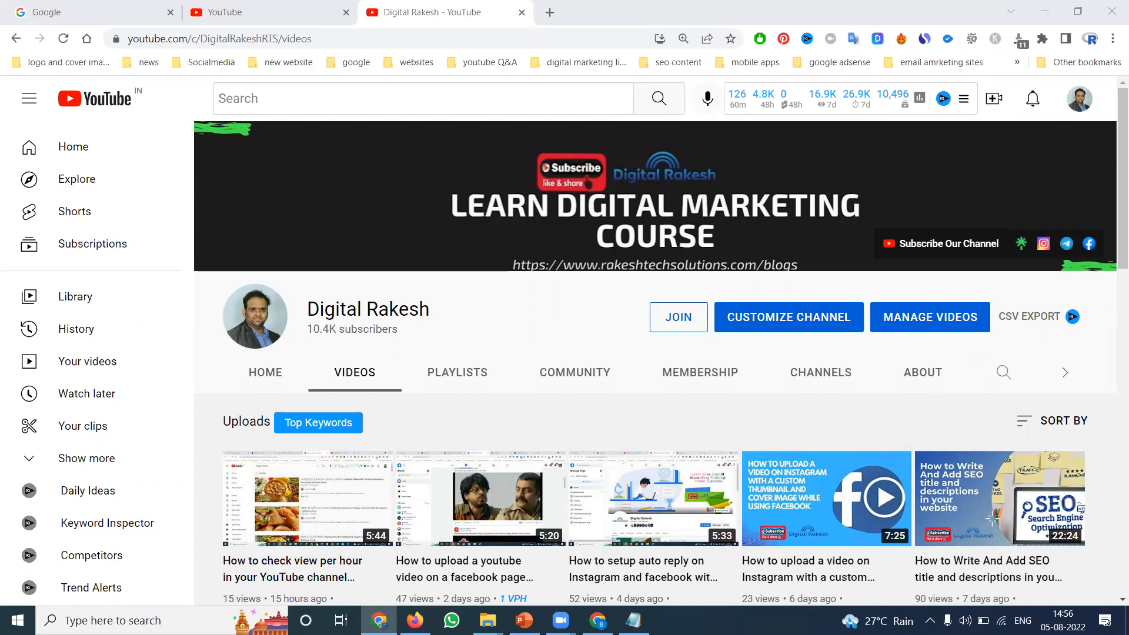
Switch from YouTube to the browser window showing the srigayathriastrology.com homepage
{"action": "left_click", "coordinate": [599, 622]}
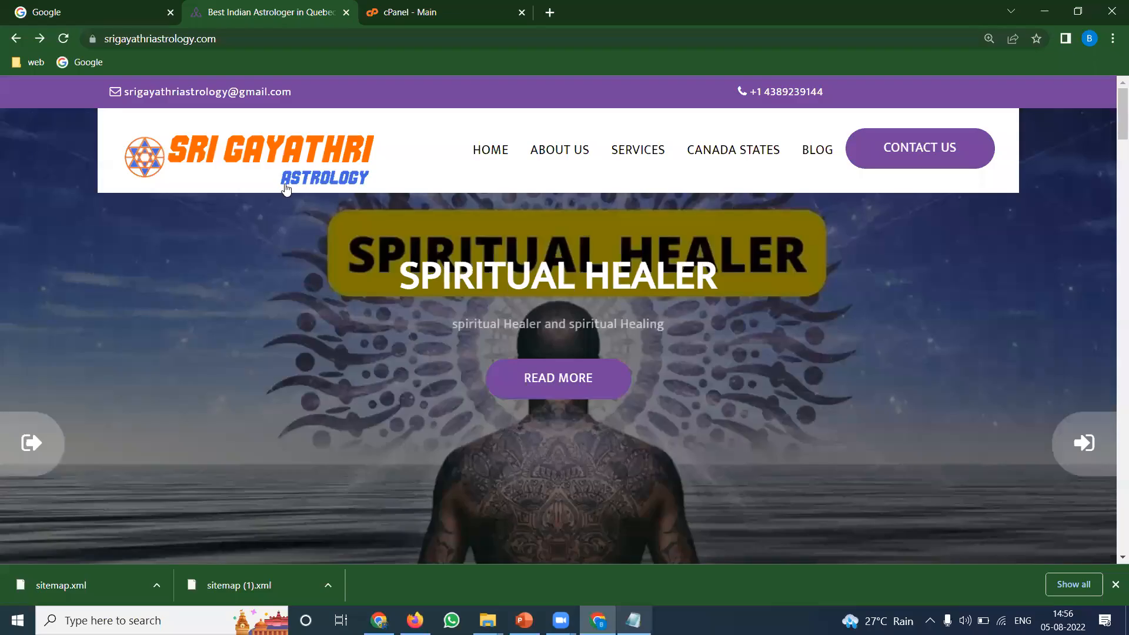
Search 'search console' in a new tab and start Google Search Console Tools
{"action": "left_click", "coordinate": [550, 12]}
{"action": "type", "text": "sear"}
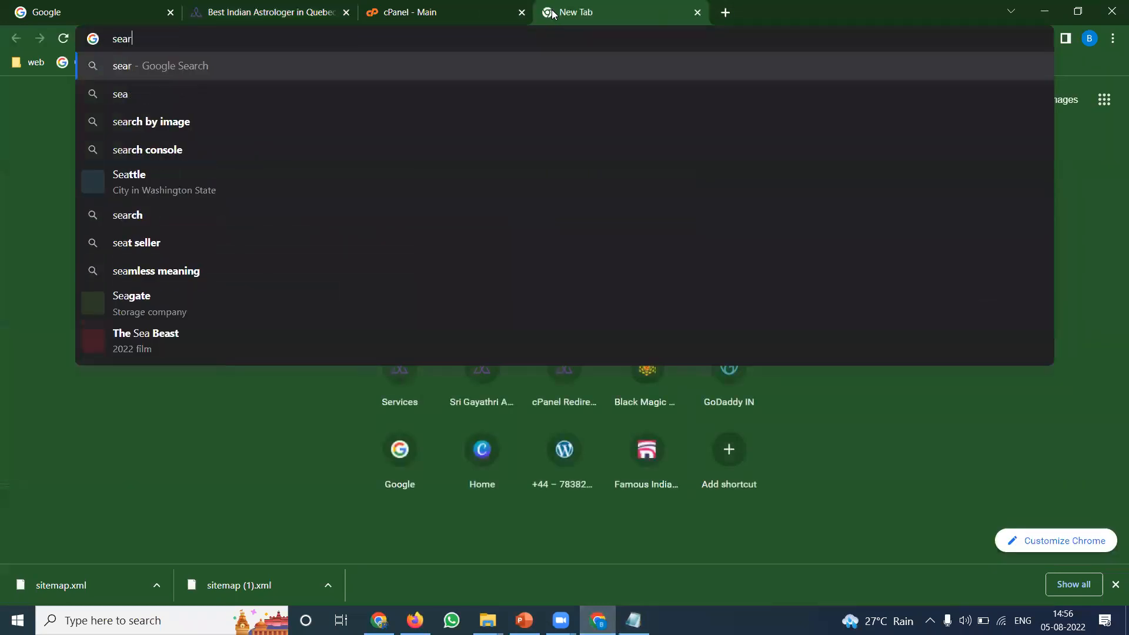
{"action": "type", "text": "ch console"}
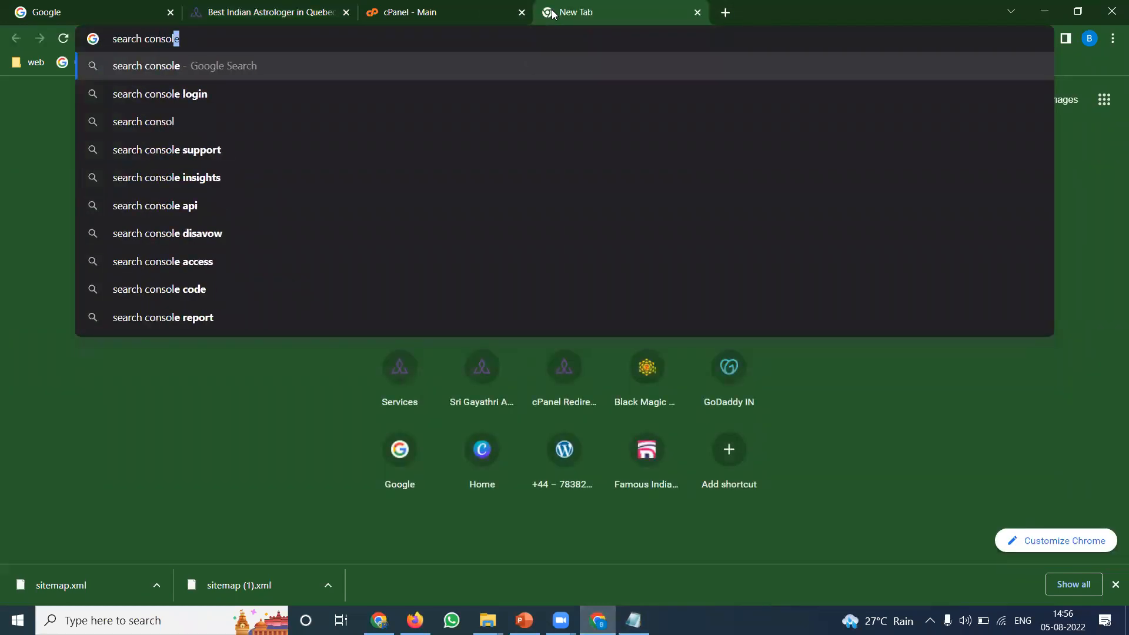
{"action": "key", "text": "Return"}
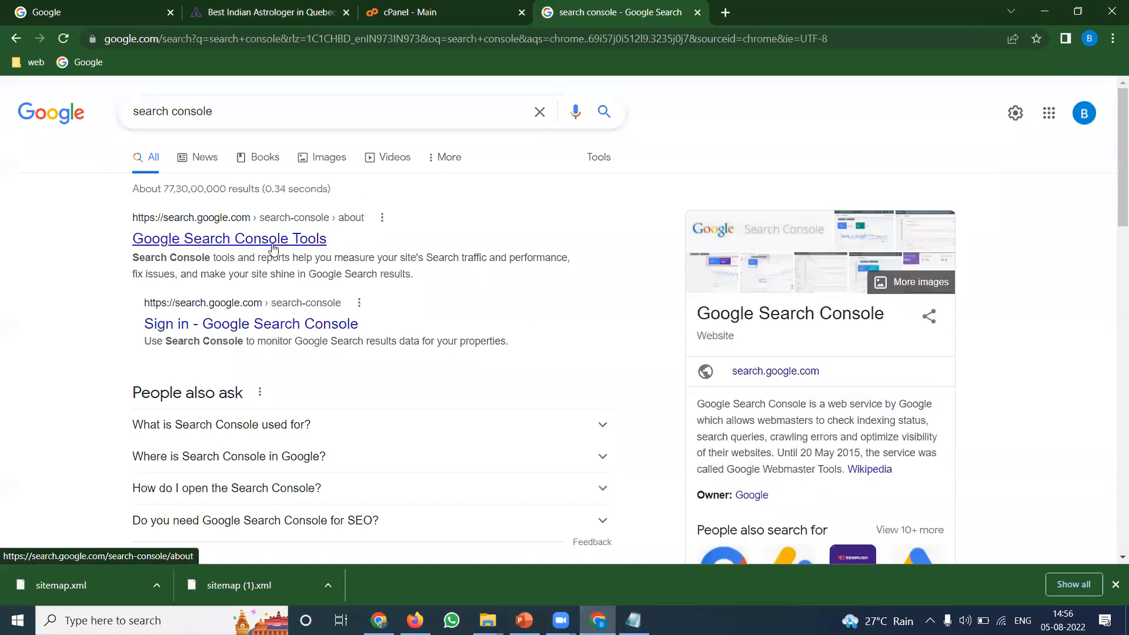
{"action": "left_click", "coordinate": [272, 240]}
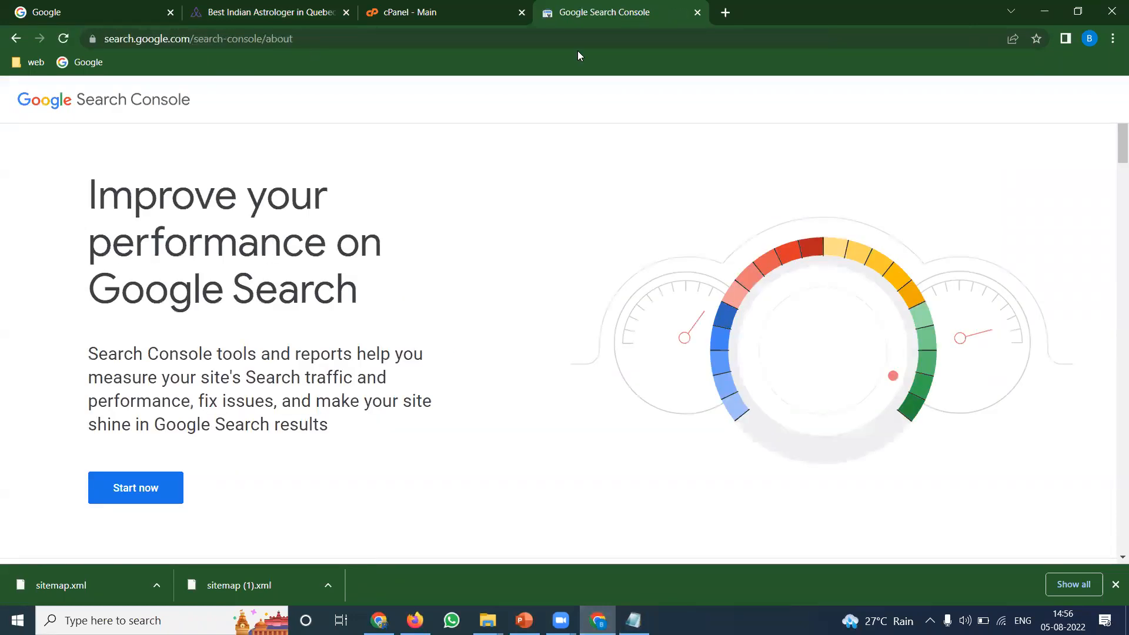
{"action": "left_click", "coordinate": [123, 490]}
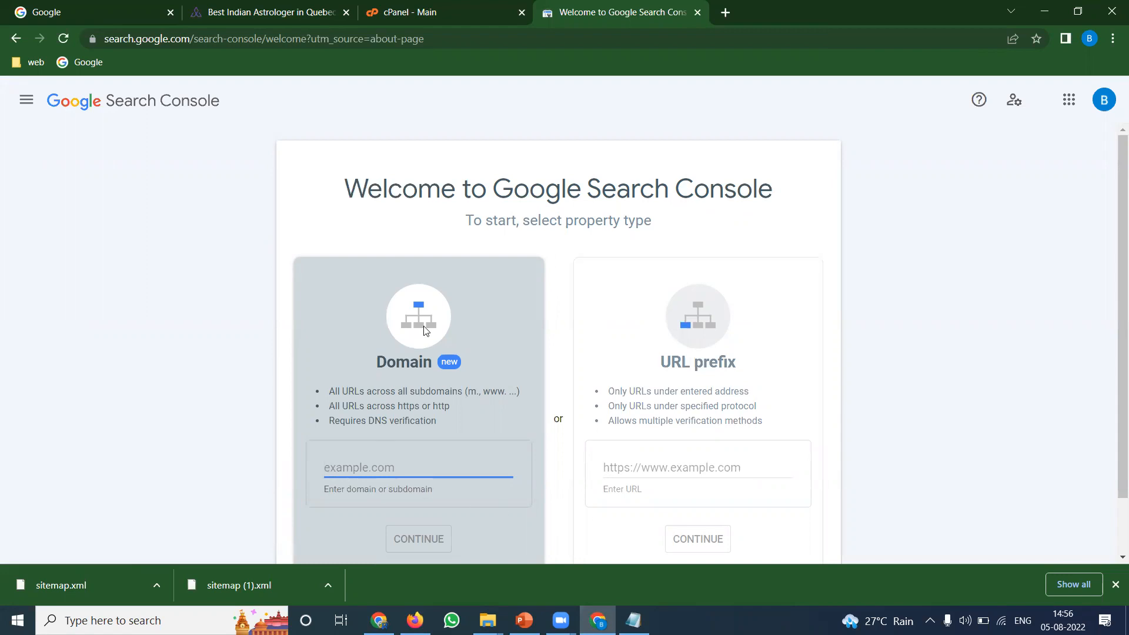
Begin adding a new property from the Search Console property list
{"action": "left_click", "coordinate": [25, 100]}
{"action": "left_click", "coordinate": [111, 151]}
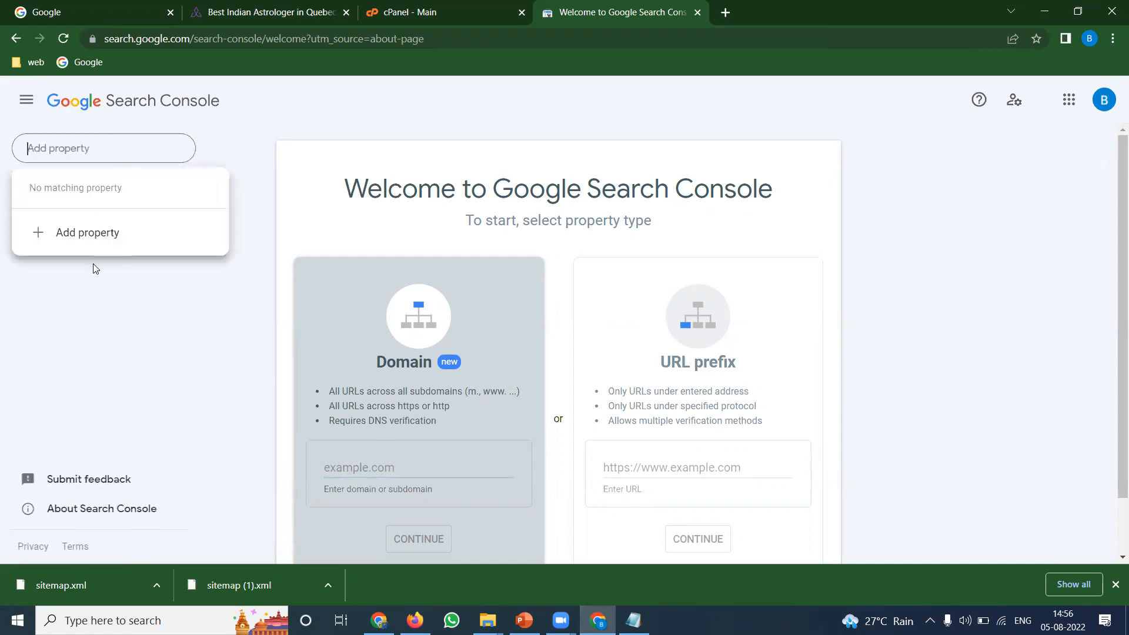
{"action": "left_click", "coordinate": [92, 231]}
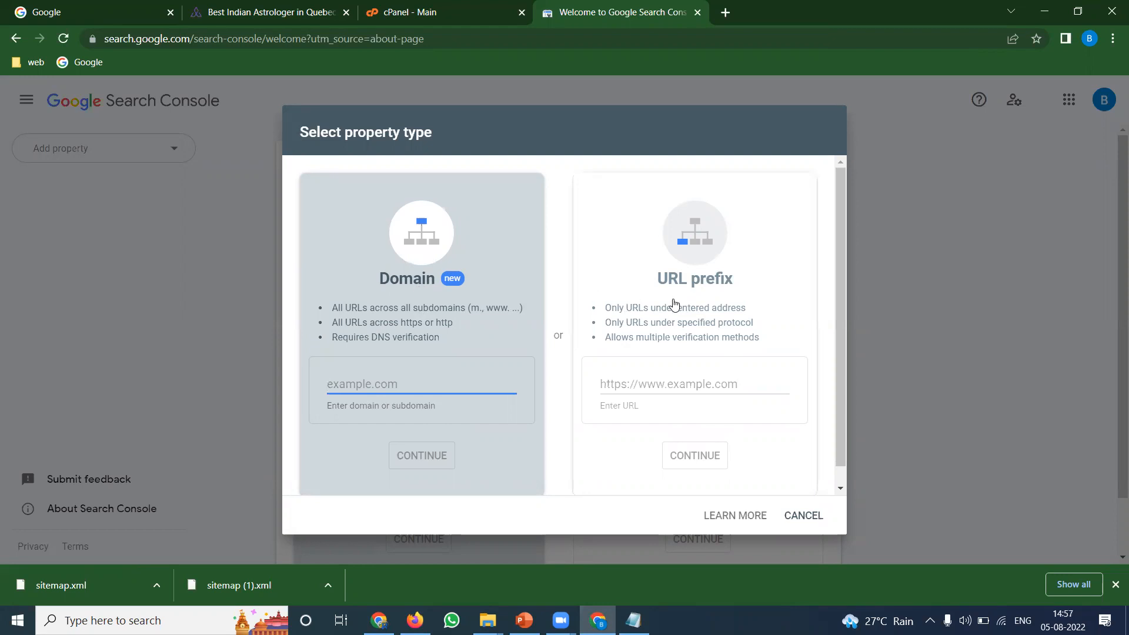
{"action": "left_click", "coordinate": [259, 12]}
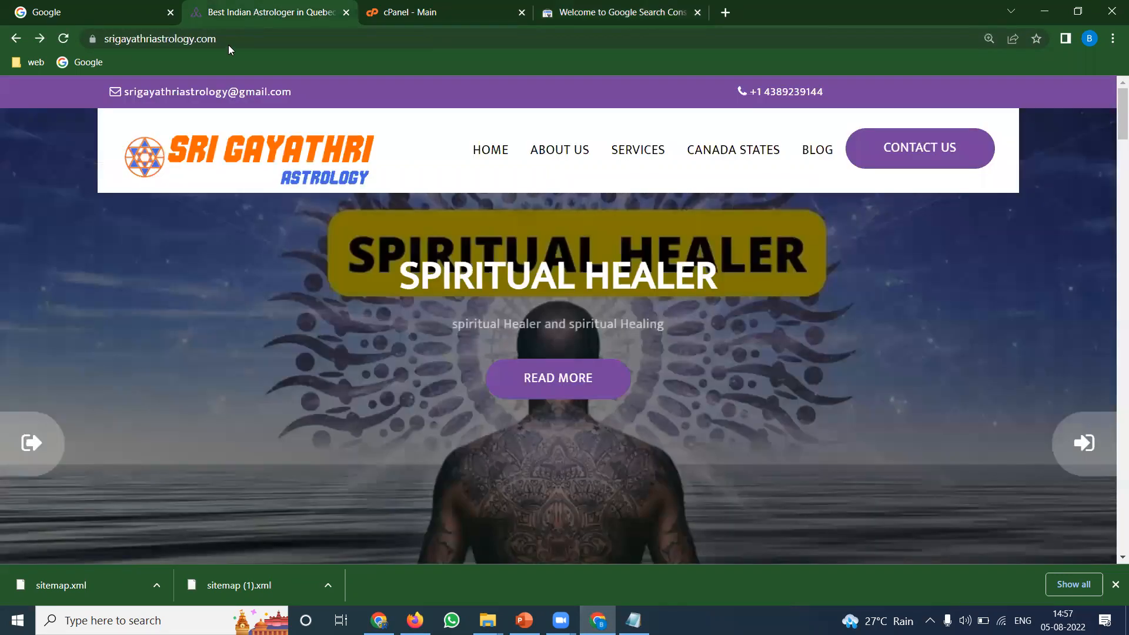
{"action": "left_click", "coordinate": [228, 42]}
{"action": "key", "text": "ctrl+c"}
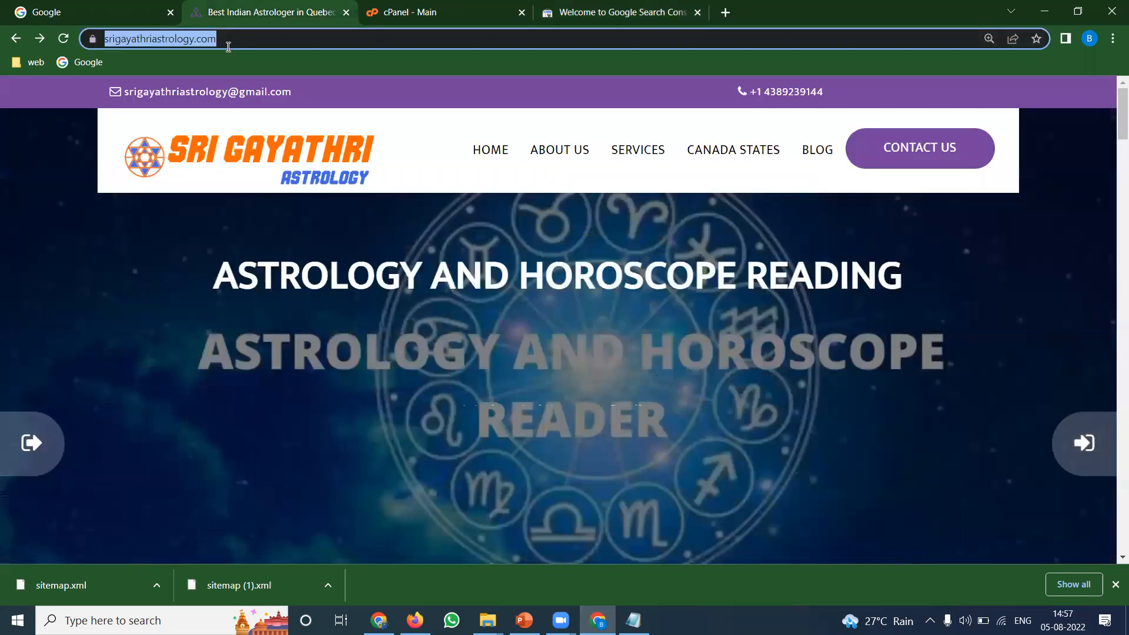
{"action": "left_click", "coordinate": [588, 12]}
{"action": "left_click", "coordinate": [714, 385]}
{"action": "key", "text": "ctrl+v"}
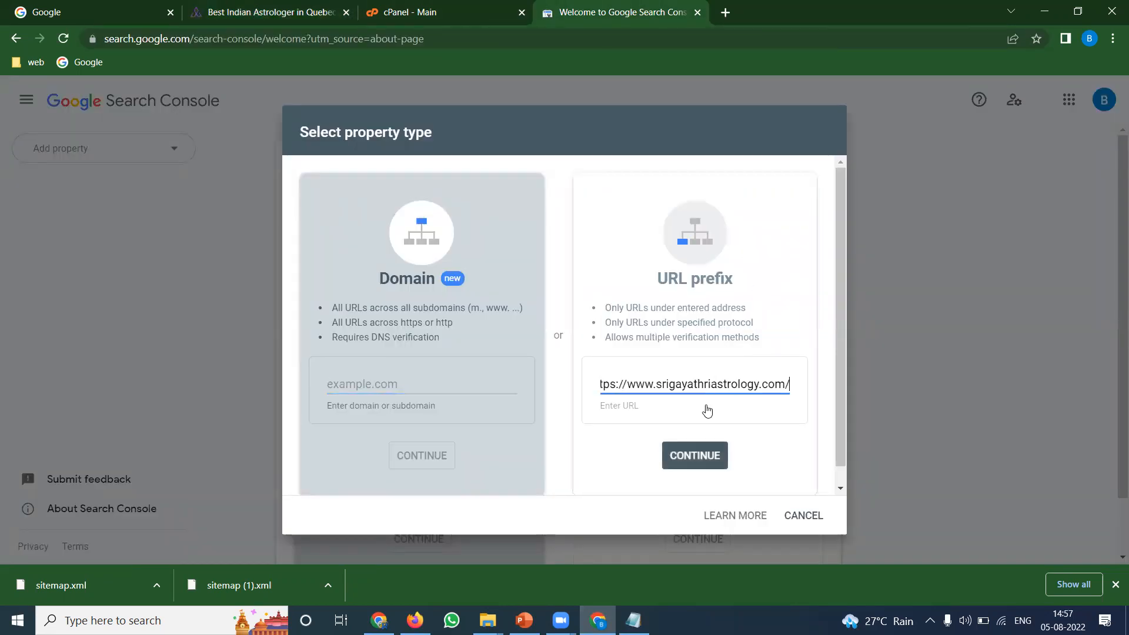
Create the URL-prefix property and expand the HTML tag verification method
{"action": "left_click", "coordinate": [698, 456]}
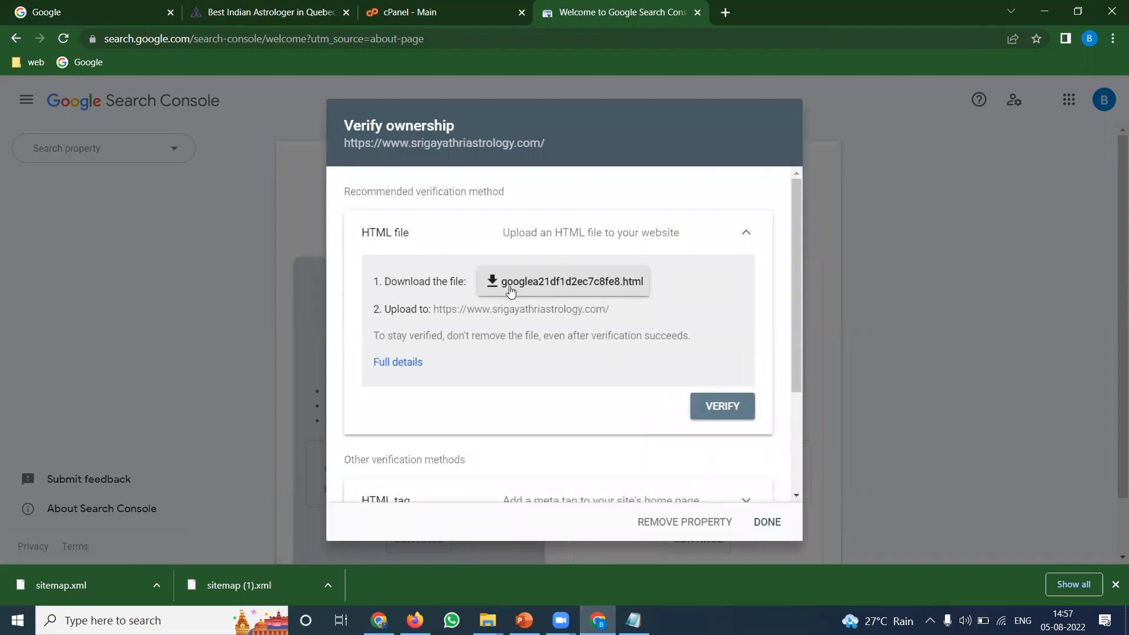
{"action": "scroll", "coordinate": [527, 365], "scroll_direction": "down", "scroll_amount": 3}
{"action": "left_click", "coordinate": [528, 366]}
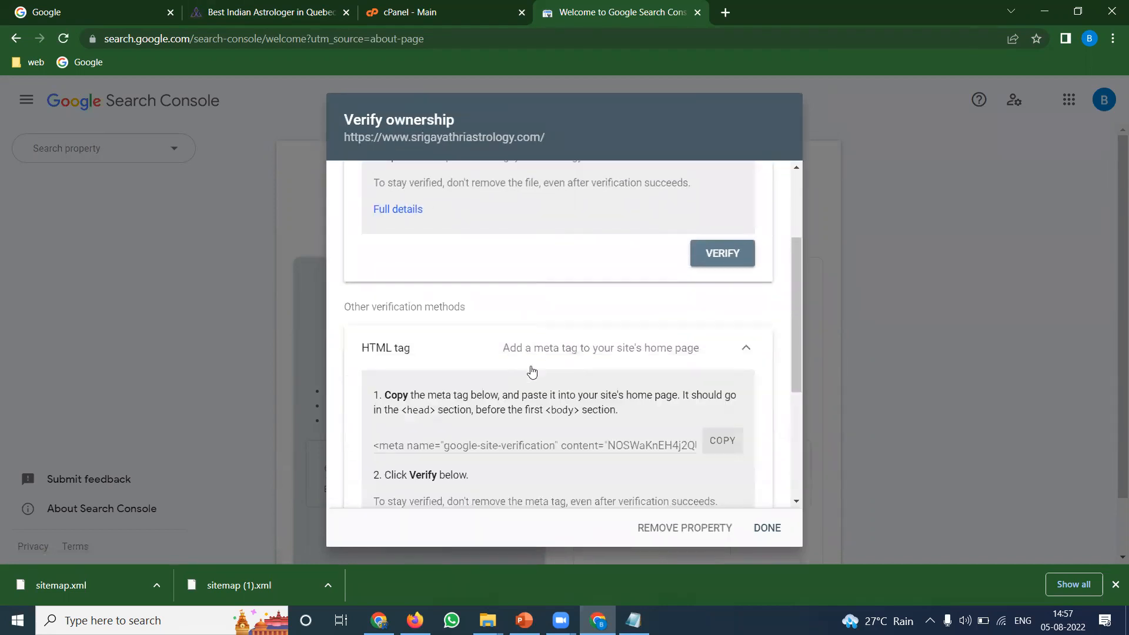
Download the googlea21df1d2ec7c8fe8.html verification file under the HTML file method
{"action": "scroll", "coordinate": [519, 445], "scroll_direction": "down", "scroll_amount": 4}
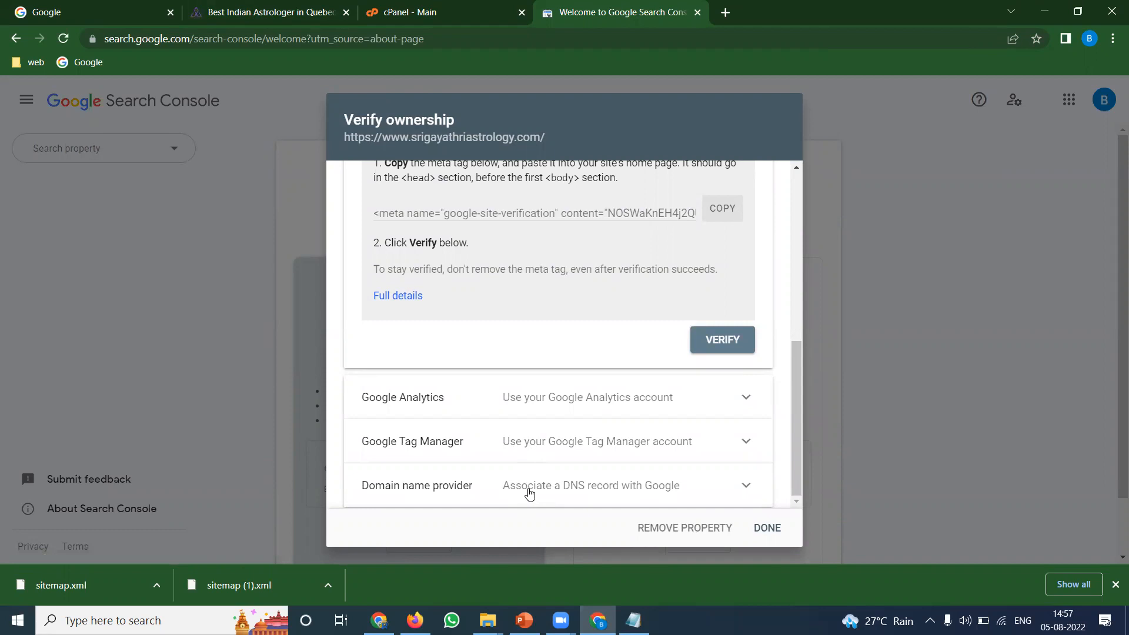
{"action": "scroll", "coordinate": [529, 494], "scroll_direction": "up", "scroll_amount": 4}
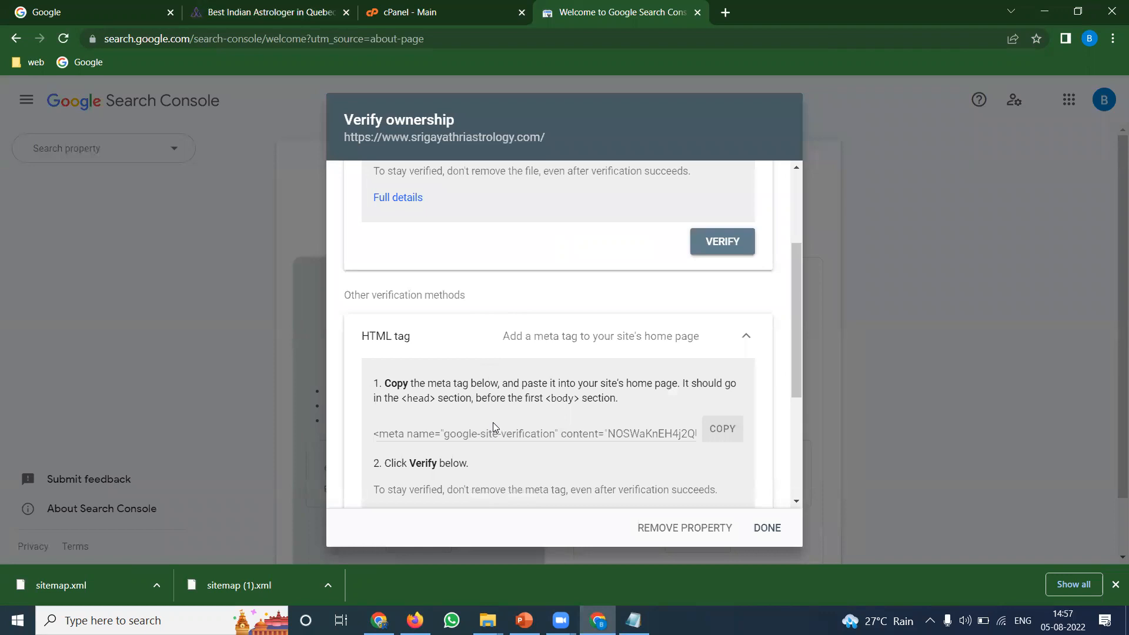
{"action": "scroll", "coordinate": [499, 416], "scroll_direction": "up", "scroll_amount": 3}
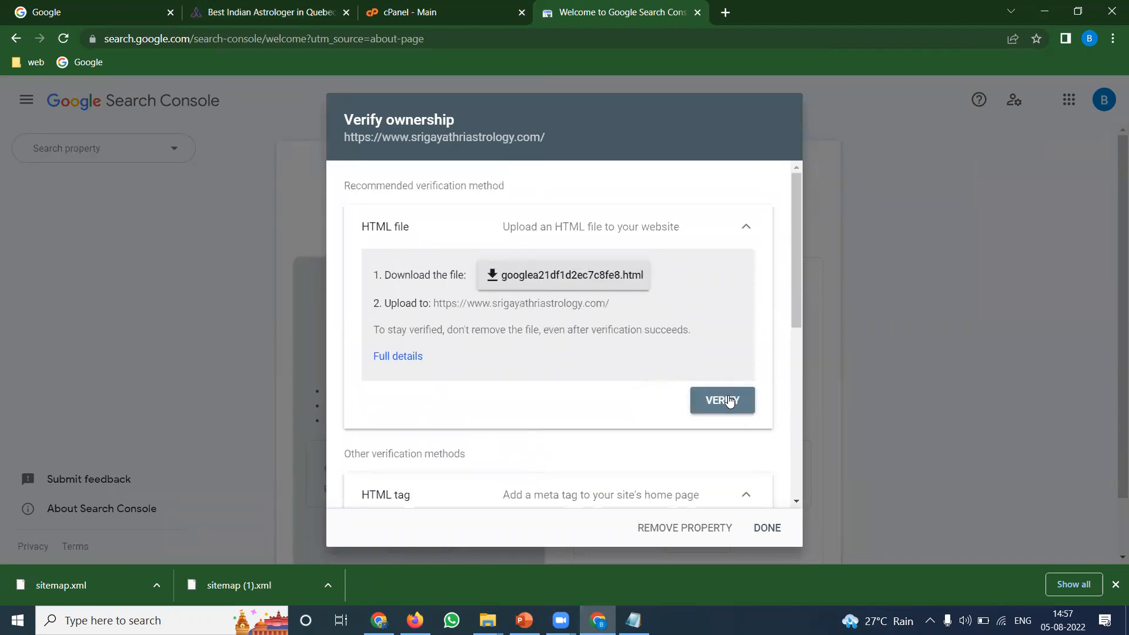
{"action": "left_click", "coordinate": [587, 277]}
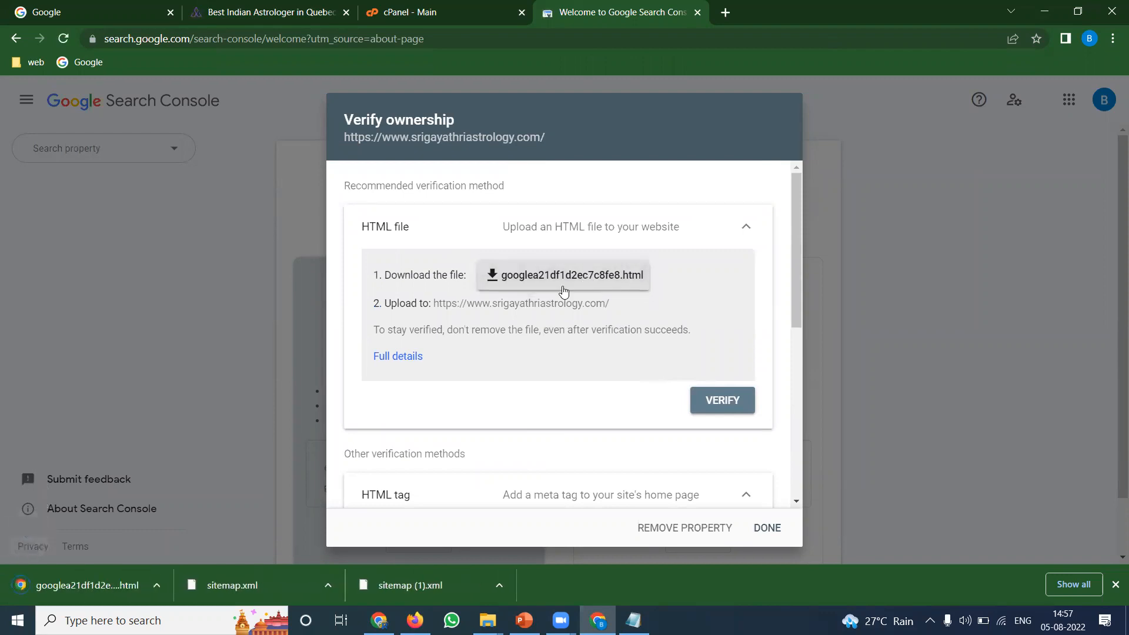
Open the public_html folder in cPanel File Manager
{"action": "left_click", "coordinate": [412, 9]}
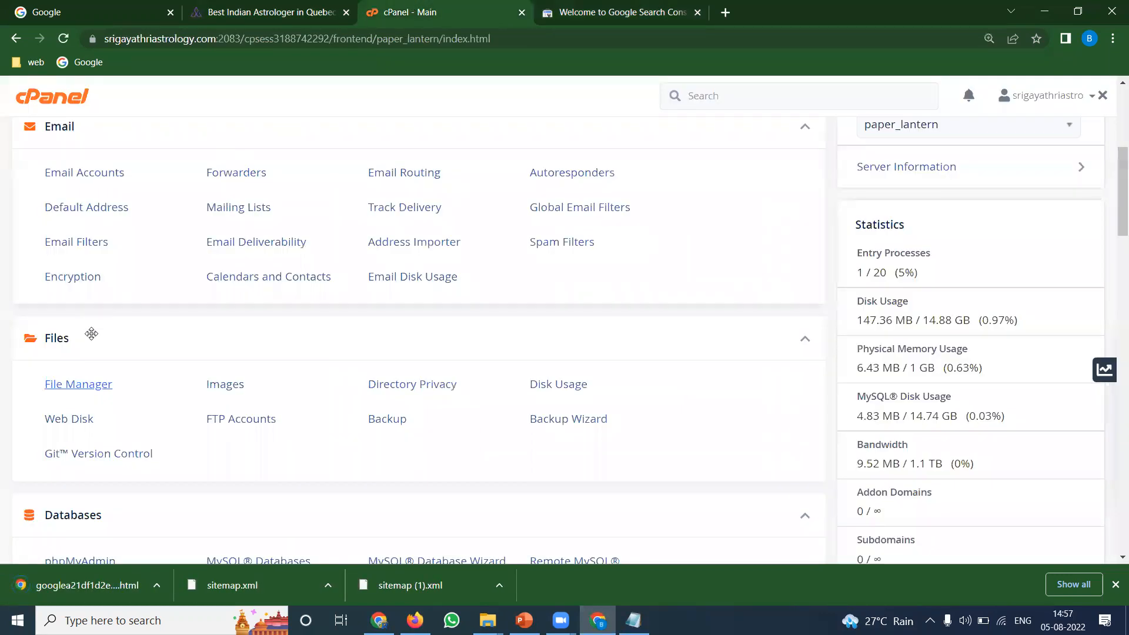
{"action": "left_click", "coordinate": [77, 386]}
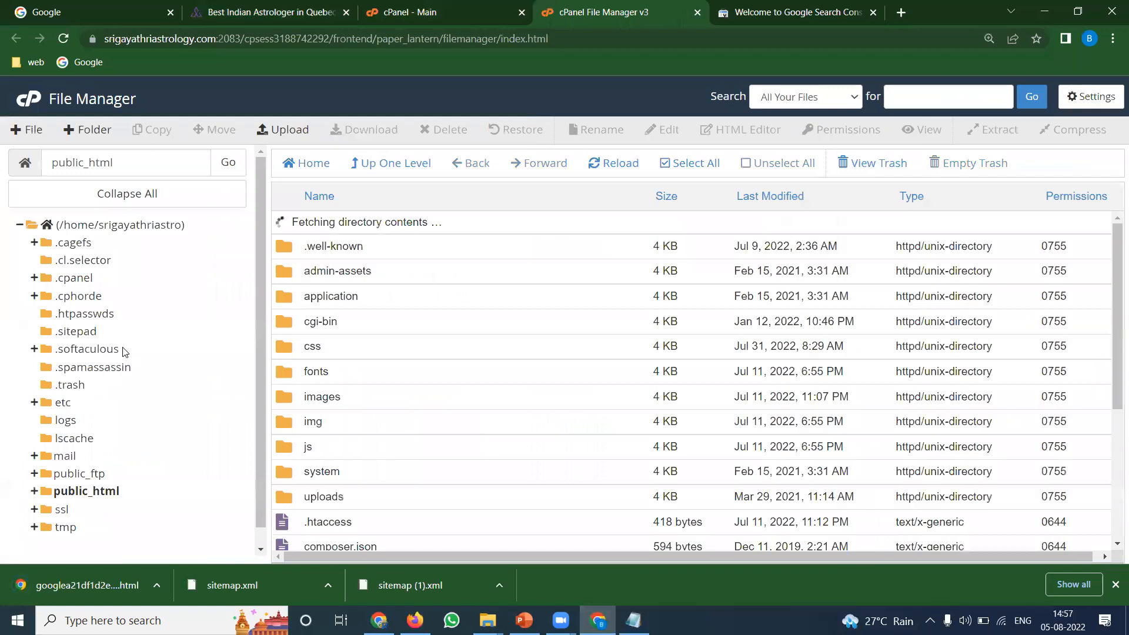
{"action": "left_click", "coordinate": [86, 491]}
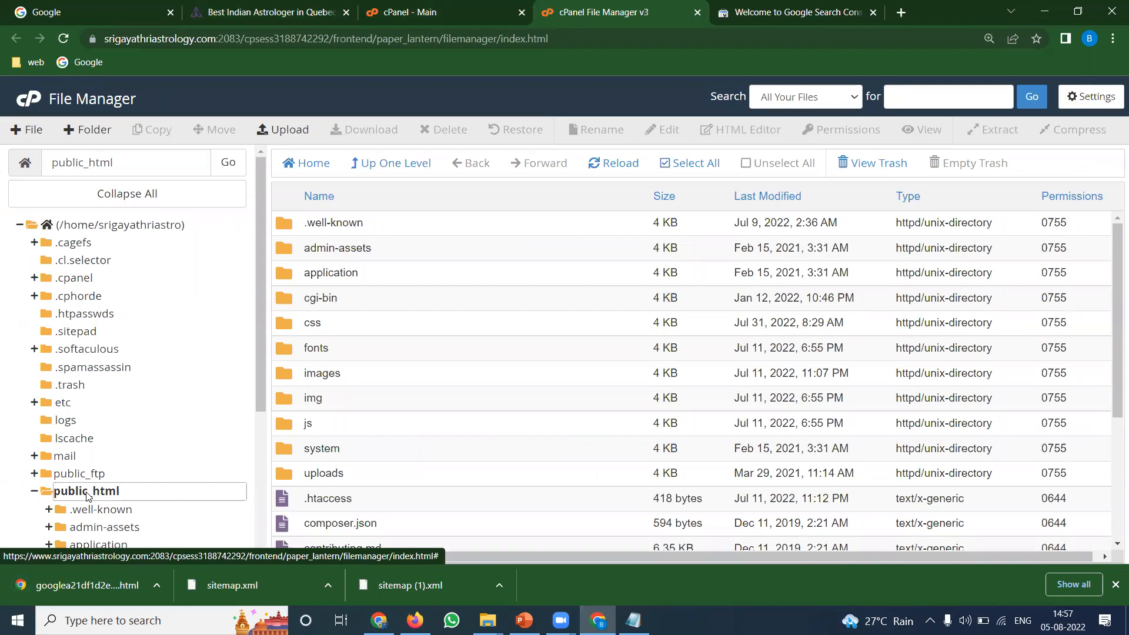
{"action": "left_click", "coordinate": [772, 13]}
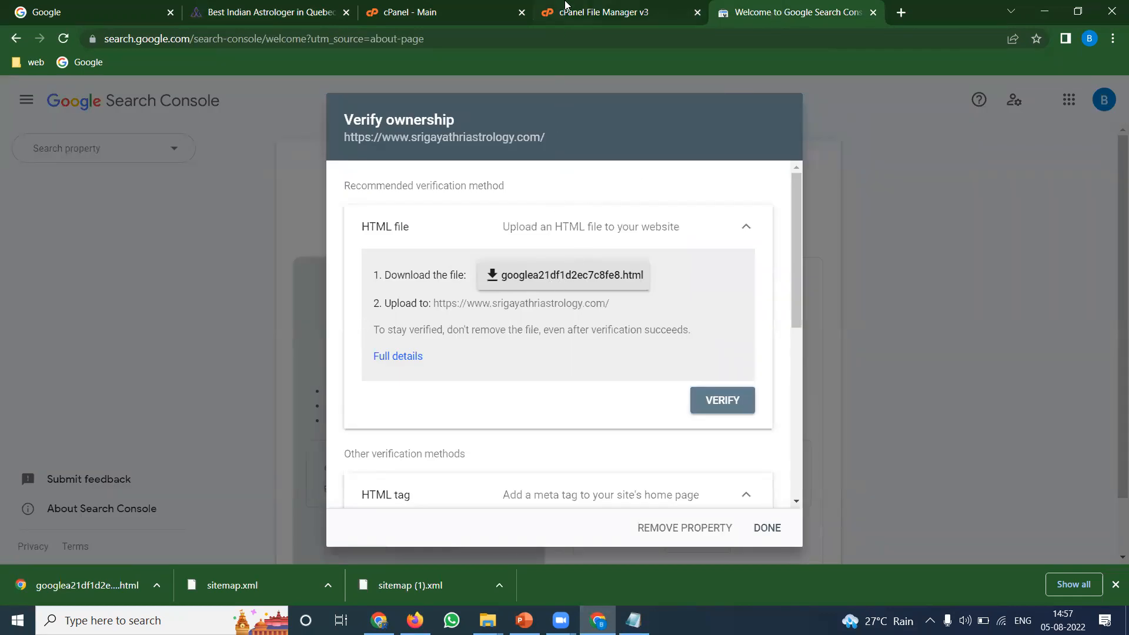
{"action": "left_click", "coordinate": [564, 12]}
Upload googlea21df1d2ec7c8fe8.html into public_html
{"action": "left_click", "coordinate": [284, 129]}
{"action": "left_click", "coordinate": [535, 358]}
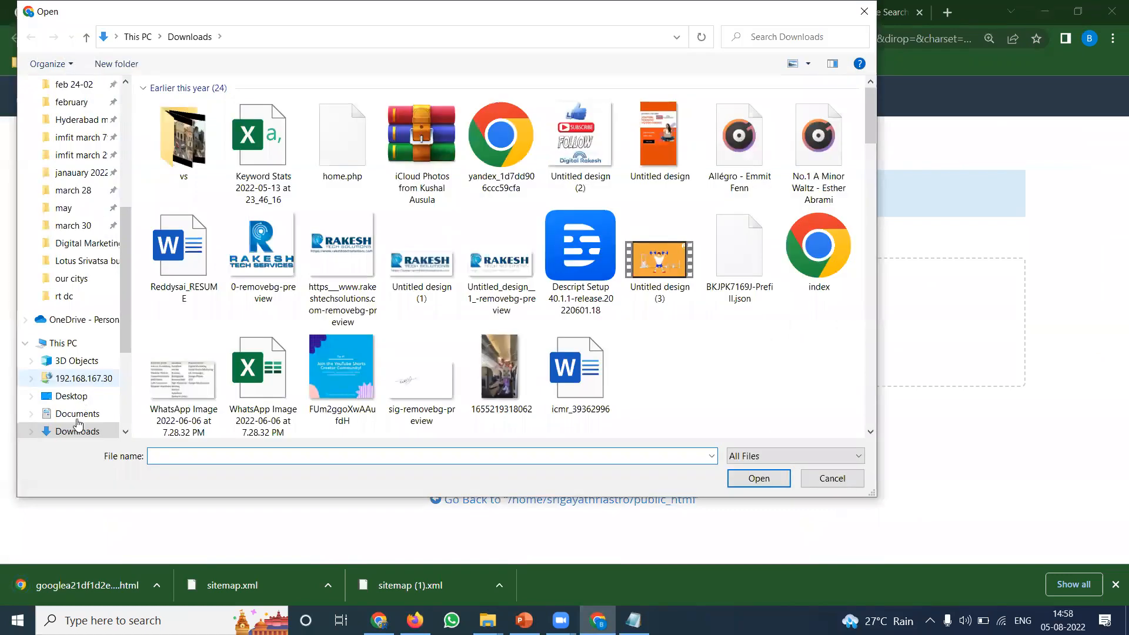
{"action": "scroll", "coordinate": [383, 313], "scroll_direction": "down", "scroll_amount": 5}
{"action": "scroll", "coordinate": [383, 313], "scroll_direction": "down", "scroll_amount": 5}
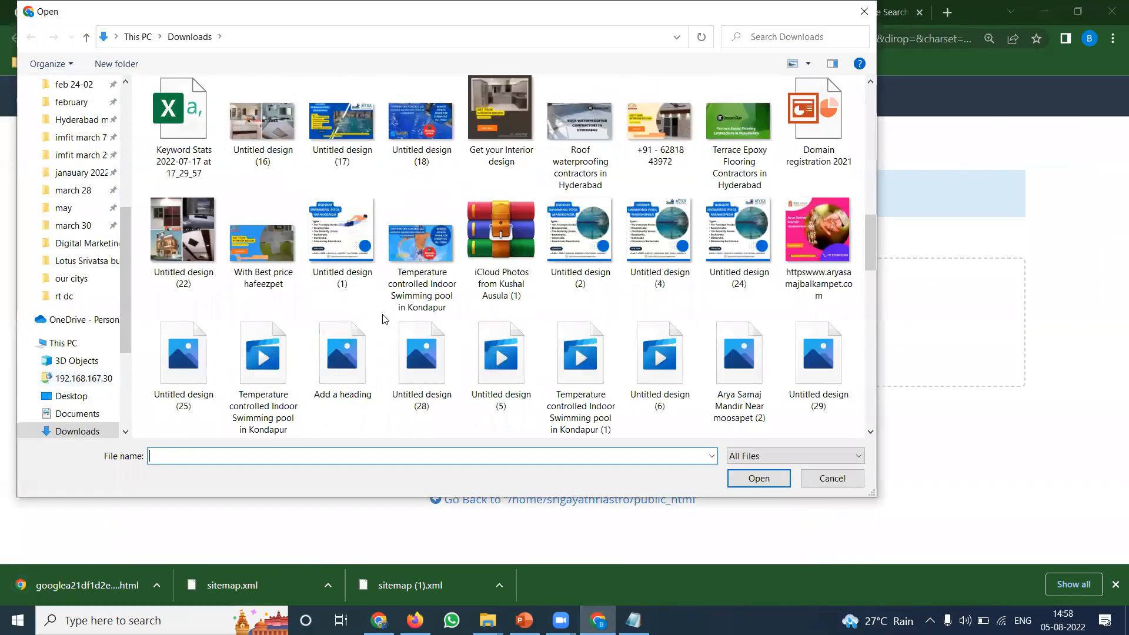
{"action": "scroll", "coordinate": [385, 321], "scroll_direction": "down", "scroll_amount": 10}
{"action": "left_click", "coordinate": [271, 387]}
{"action": "double_click", "coordinate": [271, 387]}
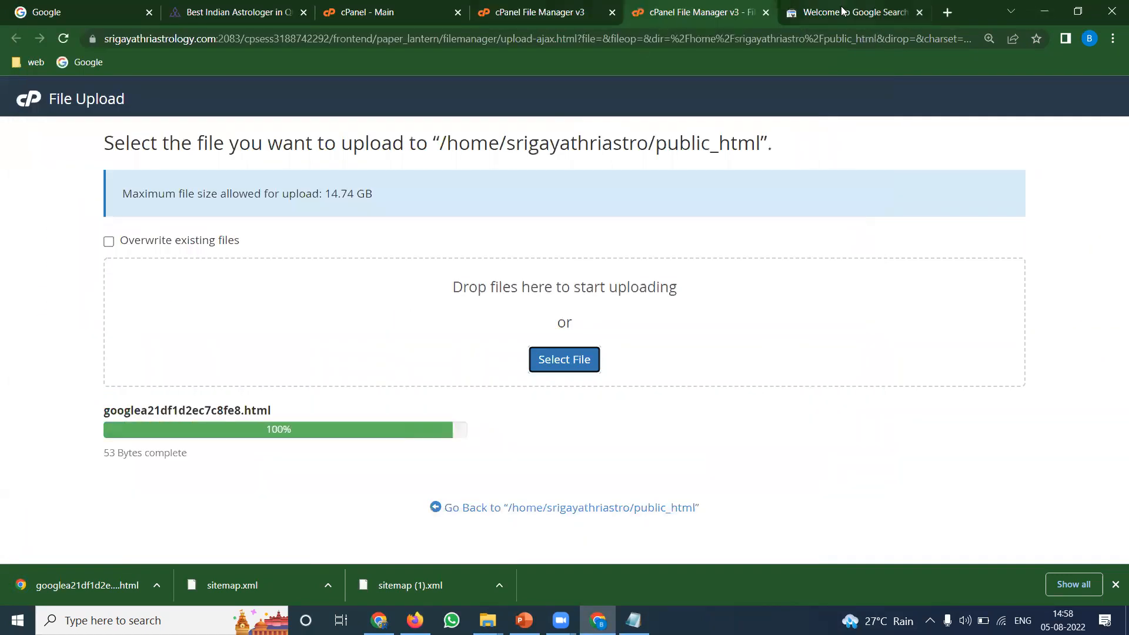
{"action": "left_click", "coordinate": [841, 12]}
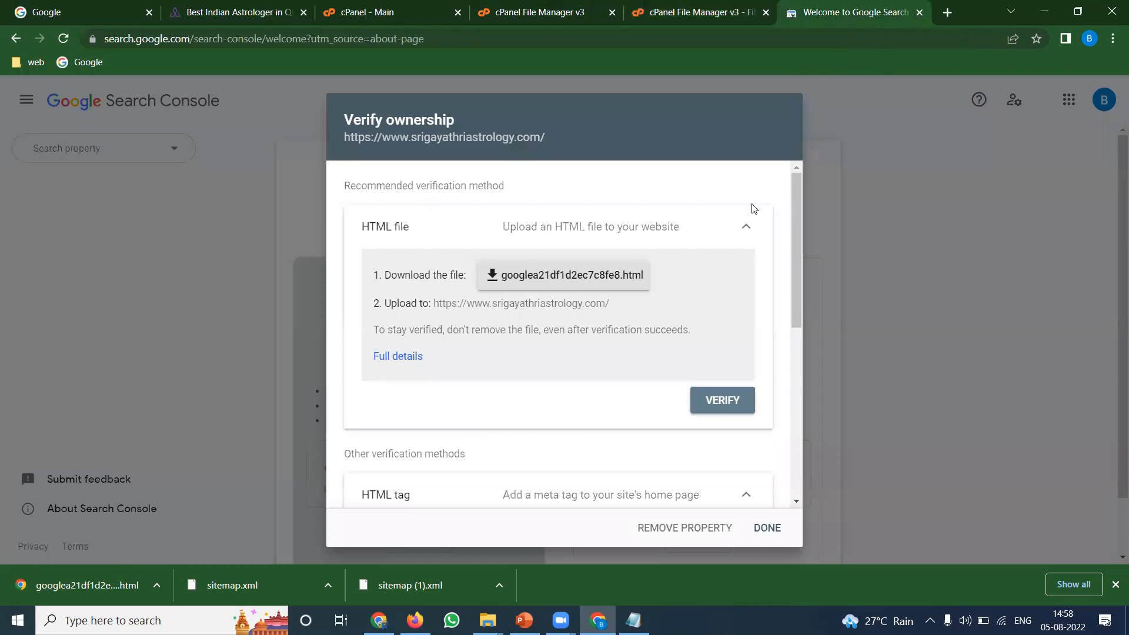
Verify ownership with the uploaded HTML file and open the new property
{"action": "left_click", "coordinate": [731, 402]}
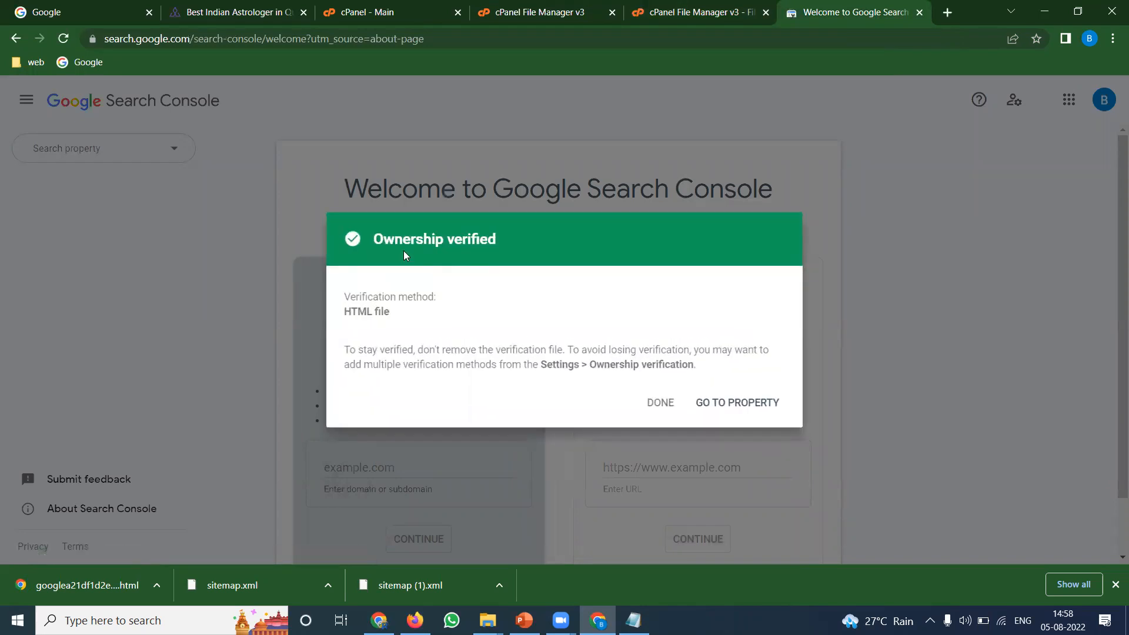
{"action": "left_click", "coordinate": [713, 404]}
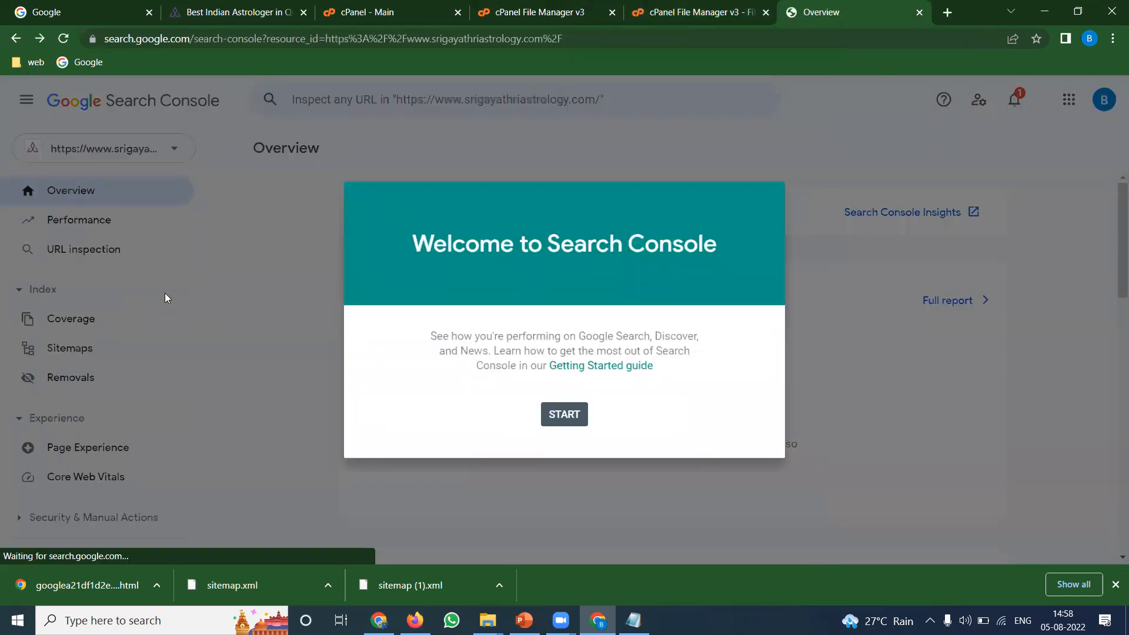
{"action": "left_click", "coordinate": [564, 415]}
{"action": "scroll", "coordinate": [41, 370], "scroll_direction": "down", "scroll_amount": 3}
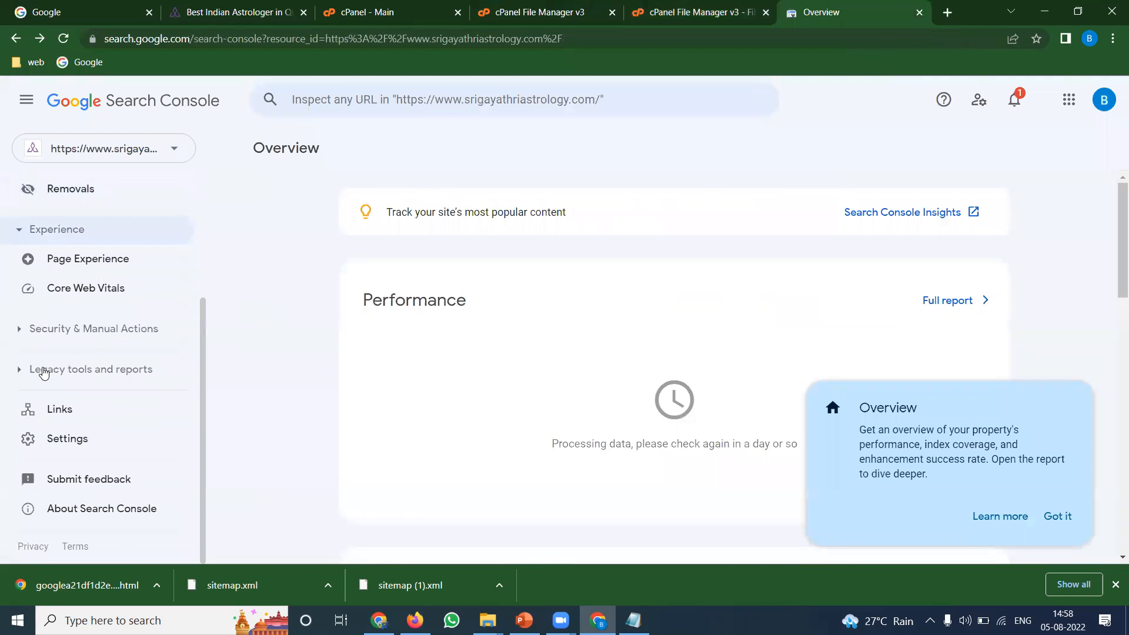
Open Settings > Ownership verification and copy the Domain name provider TXT record
{"action": "left_click", "coordinate": [82, 441]}
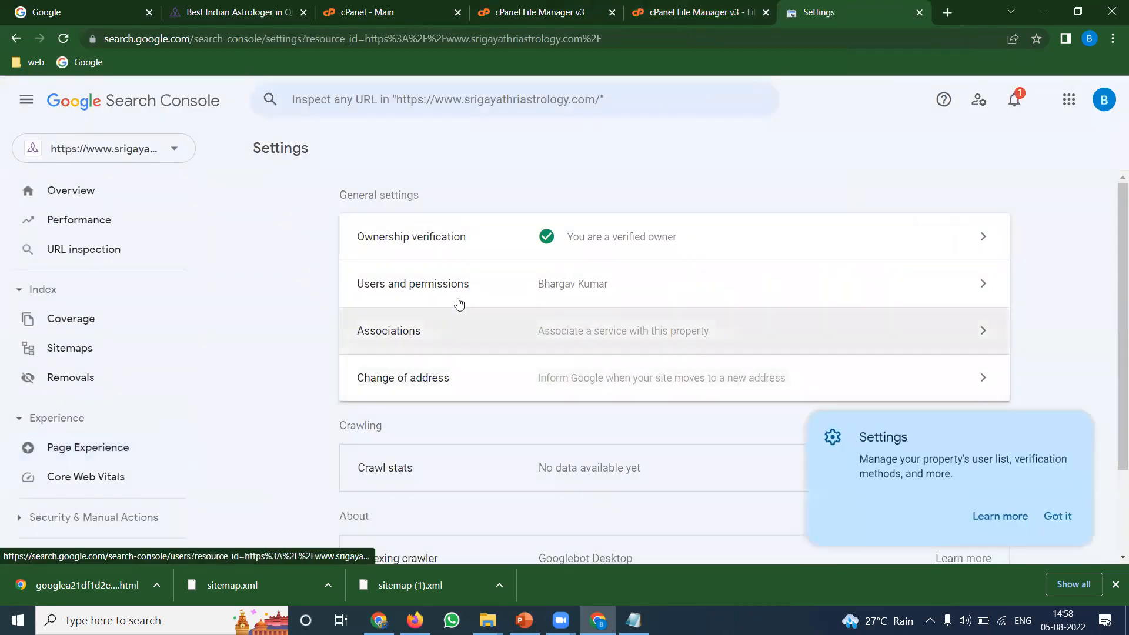
{"action": "left_click", "coordinate": [445, 247]}
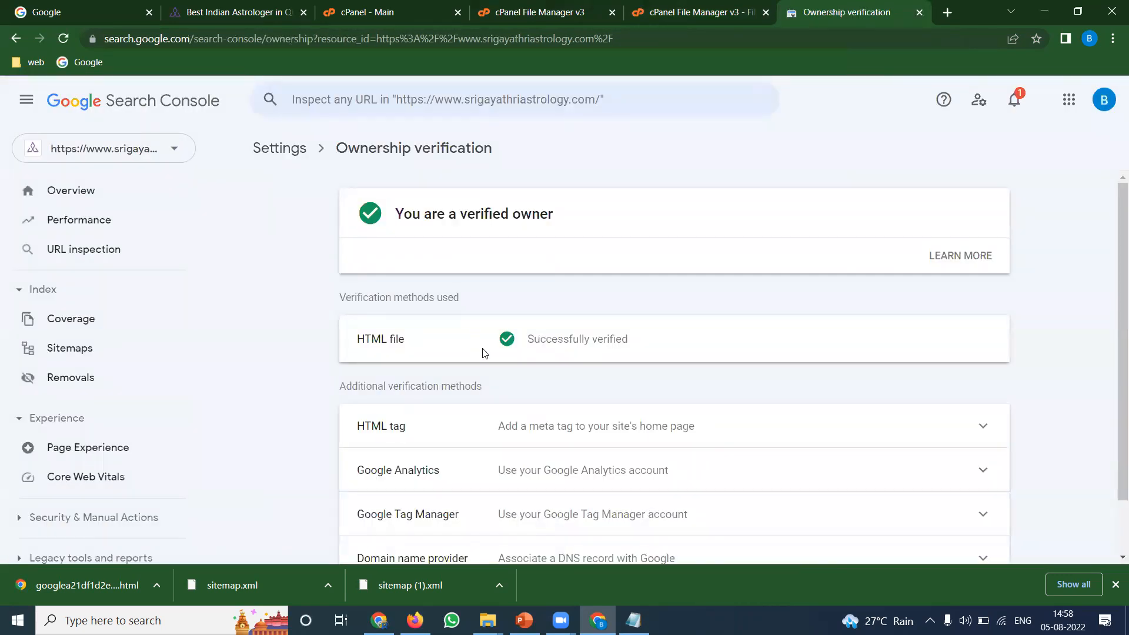
{"action": "scroll", "coordinate": [479, 353], "scroll_direction": "down", "scroll_amount": 1}
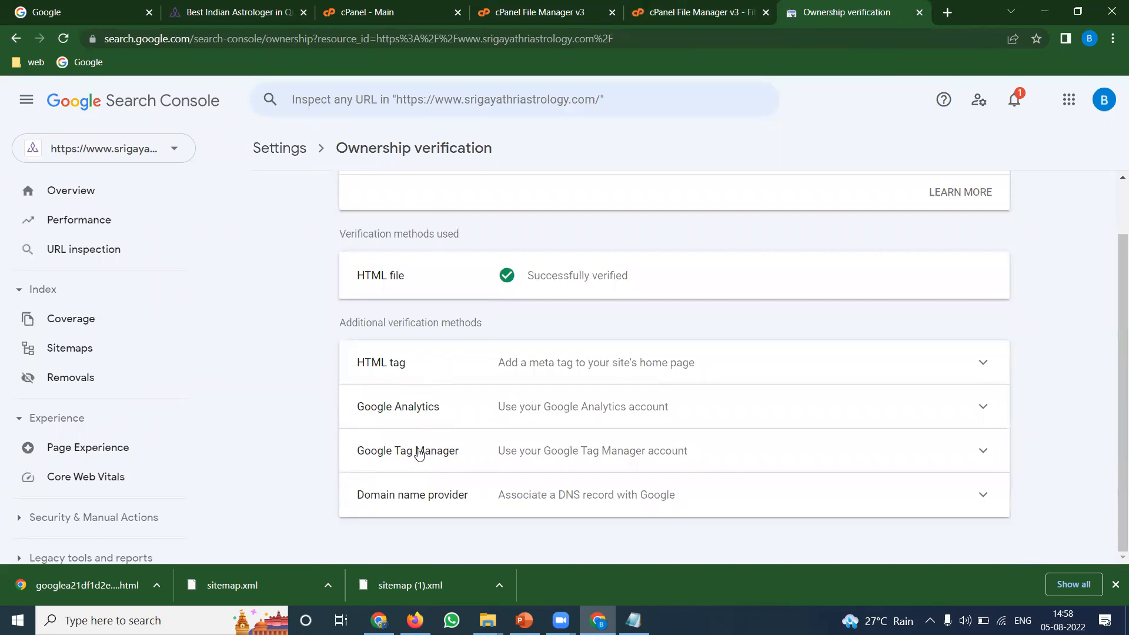
{"action": "left_click", "coordinate": [416, 506]}
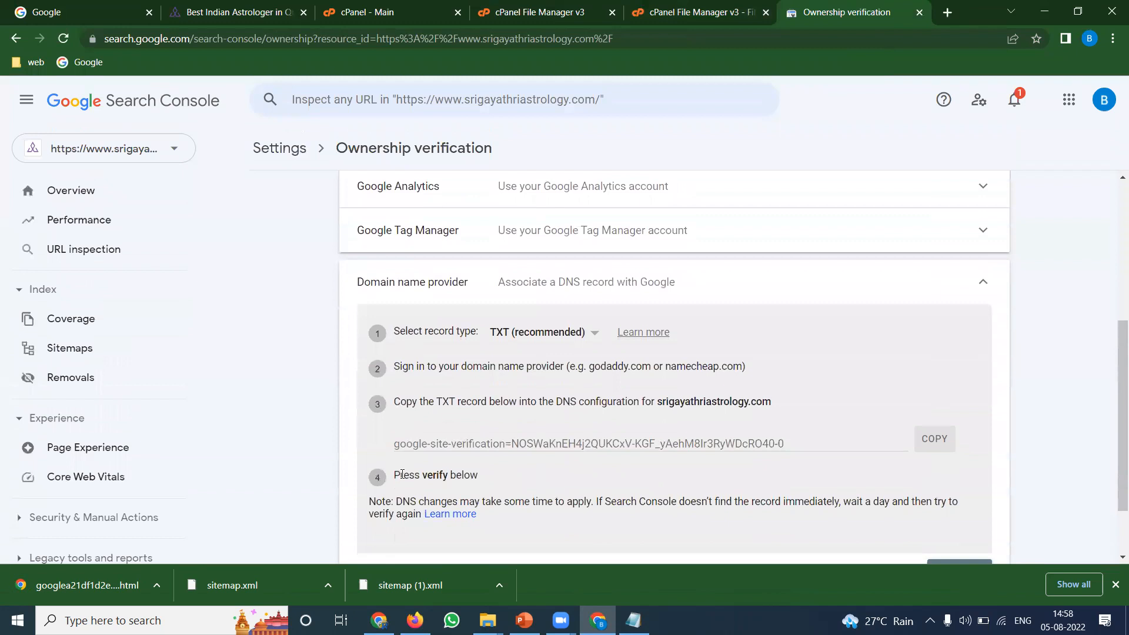
{"action": "double_click", "coordinate": [517, 444]}
{"action": "left_click", "coordinate": [935, 435]}
{"action": "scroll", "coordinate": [505, 388], "scroll_direction": "up", "scroll_amount": 4}
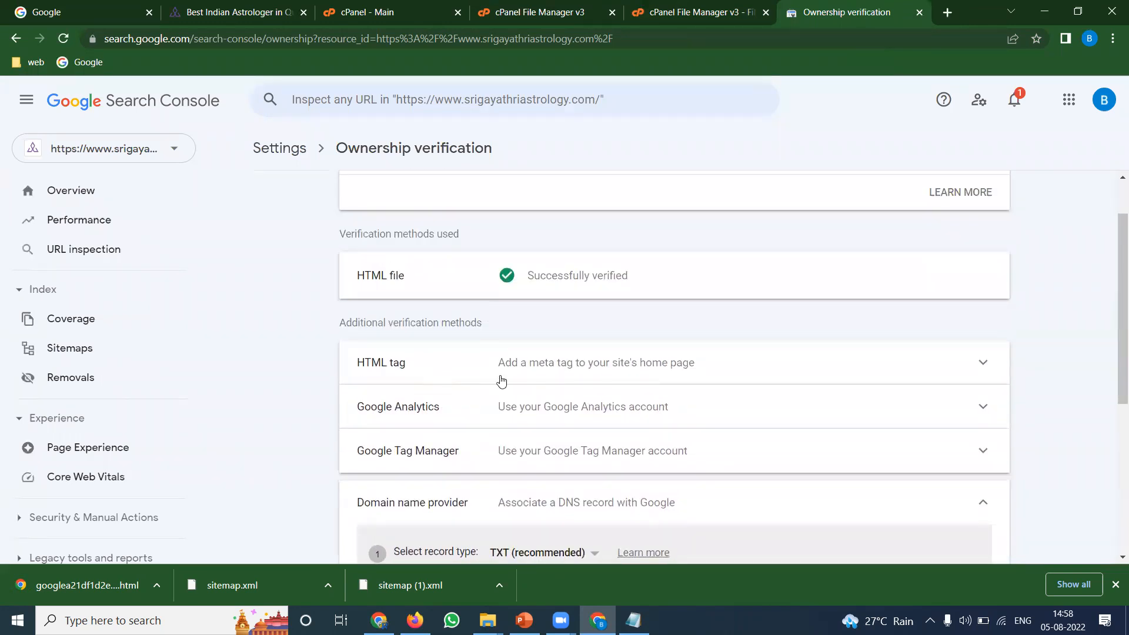
Expand the HTML tag method and copy its google-site-verification meta tag for cPanel
{"action": "left_click", "coordinate": [501, 379]}
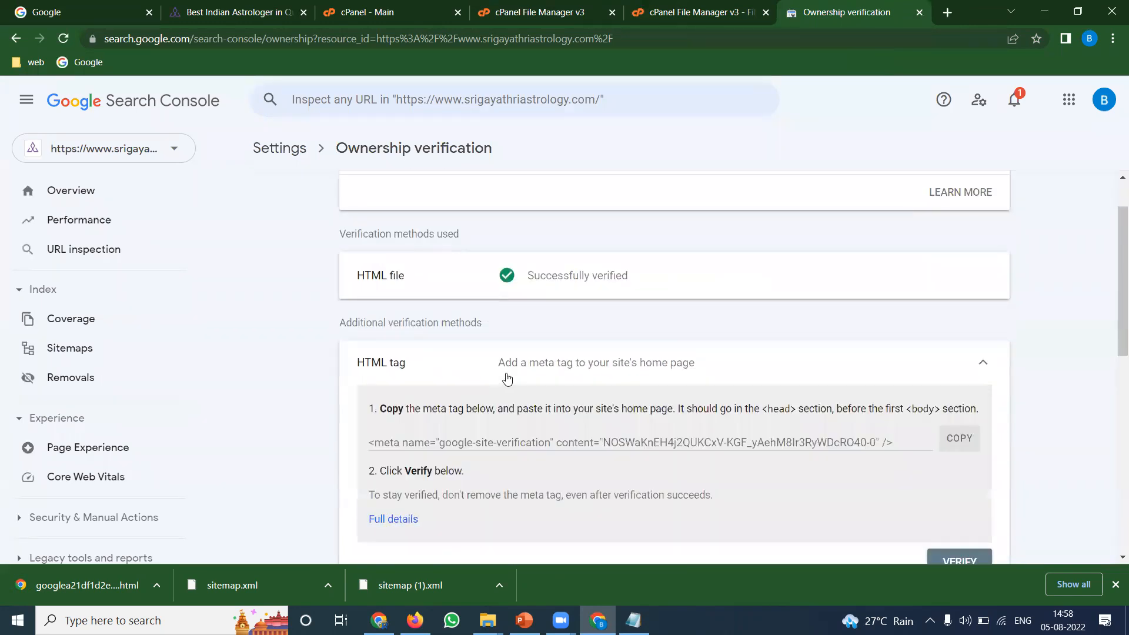
{"action": "left_click", "coordinate": [959, 442]}
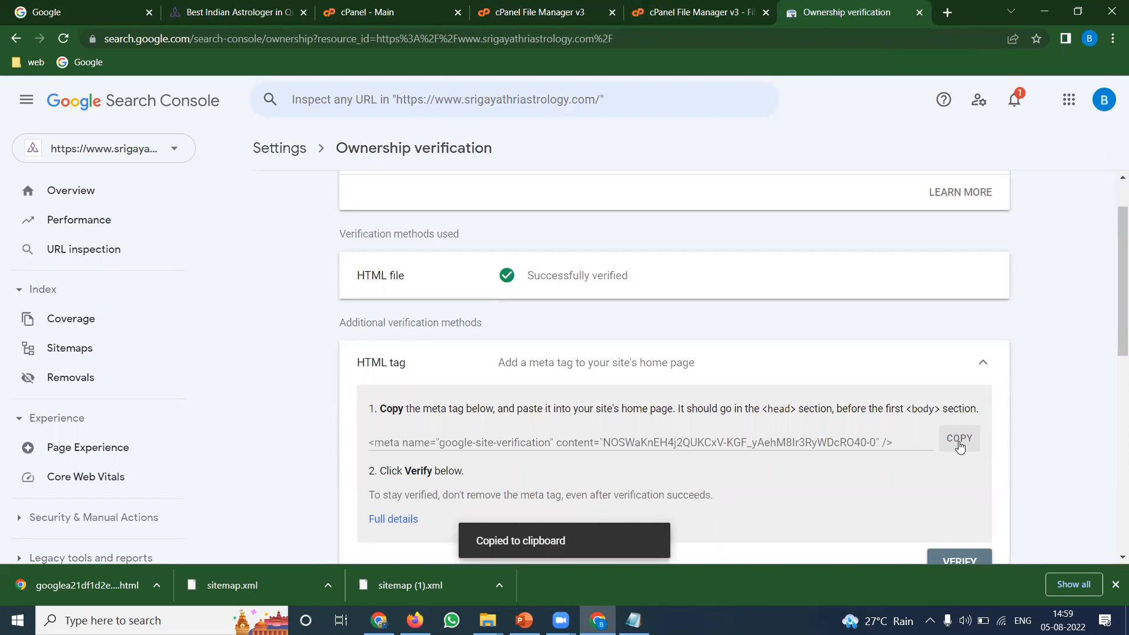
{"action": "left_click", "coordinate": [537, 12]}
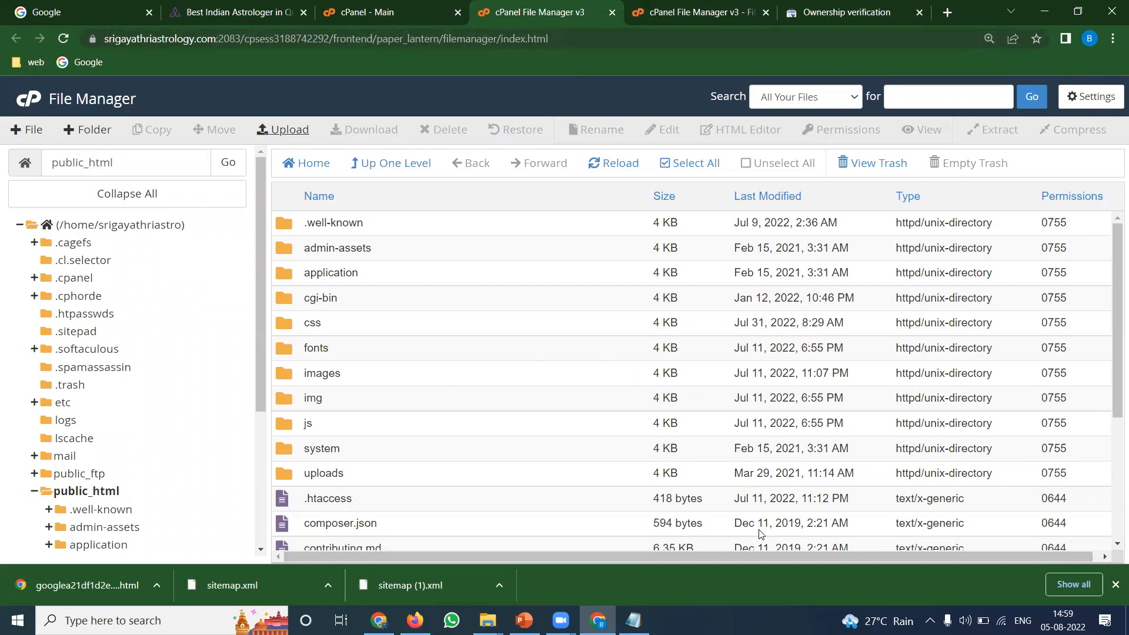
{"action": "left_click", "coordinate": [856, 11]}
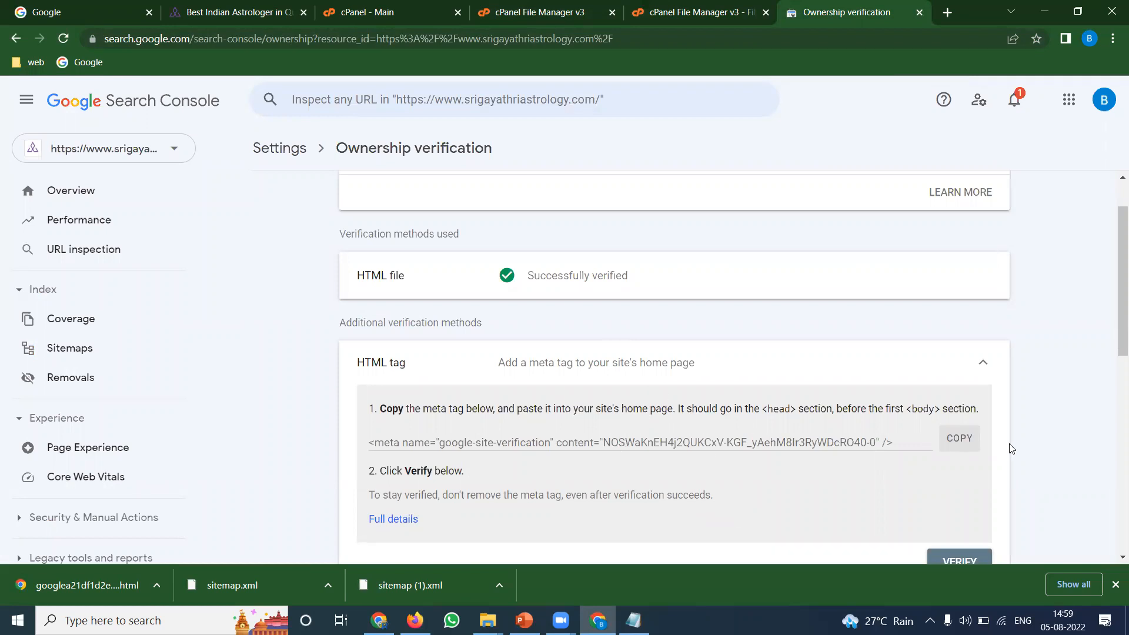
{"action": "left_click", "coordinate": [955, 445]}
{"action": "left_click", "coordinate": [1088, 558]}
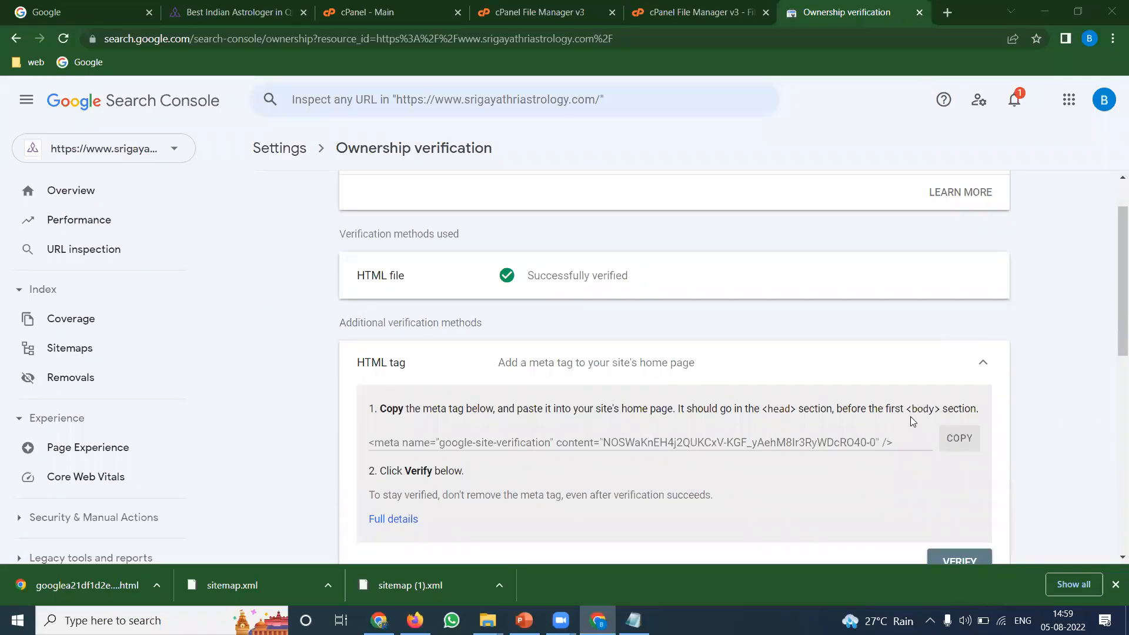
{"action": "left_click", "coordinate": [958, 438]}
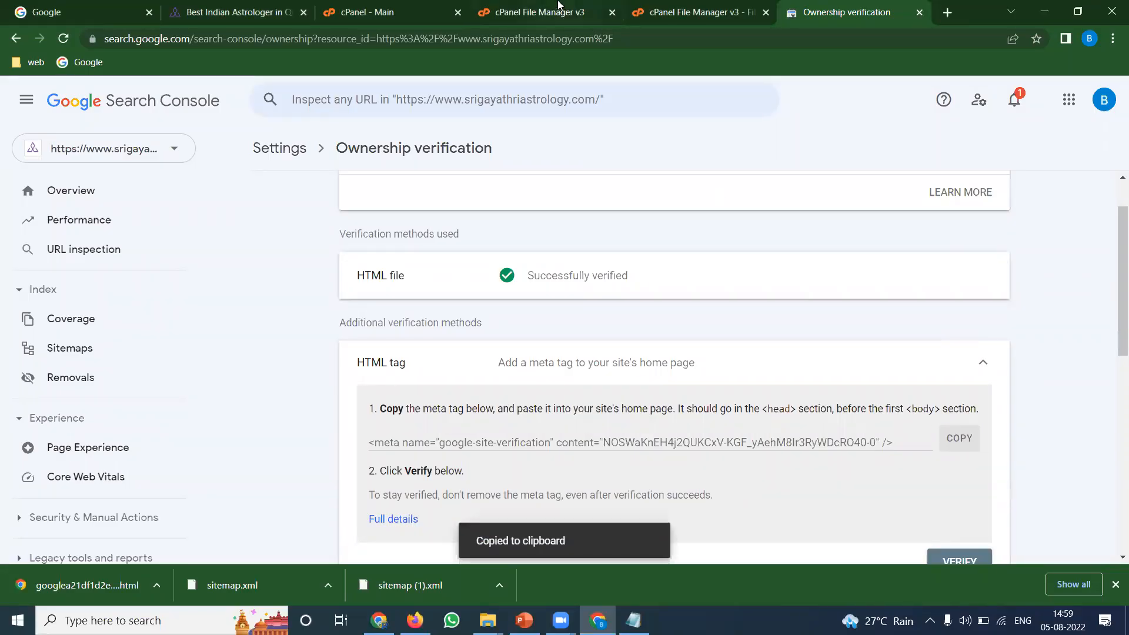
{"action": "left_click", "coordinate": [557, 7]}
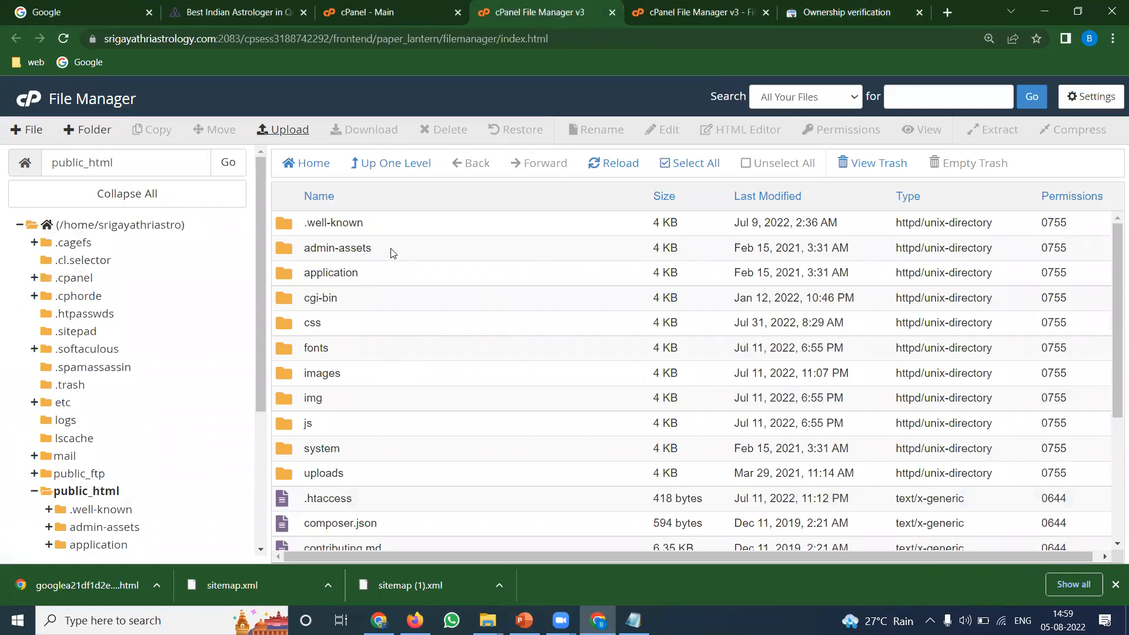
Open public_html/application/views/includes/head.php in the cPanel code editor
{"action": "double_click", "coordinate": [394, 270]}
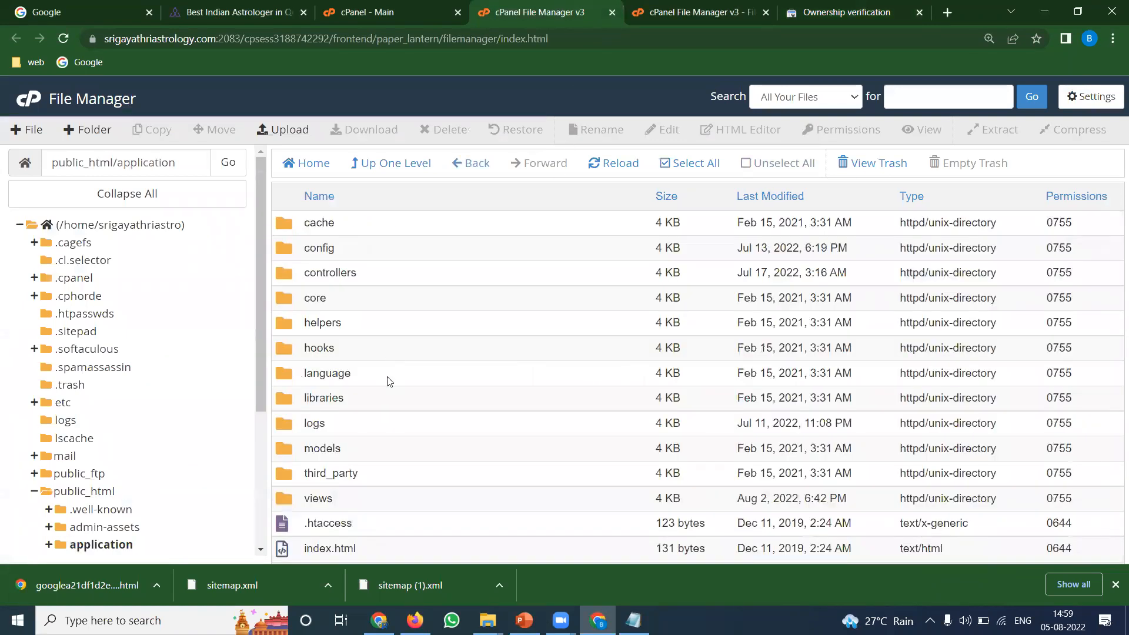
{"action": "double_click", "coordinate": [365, 498]}
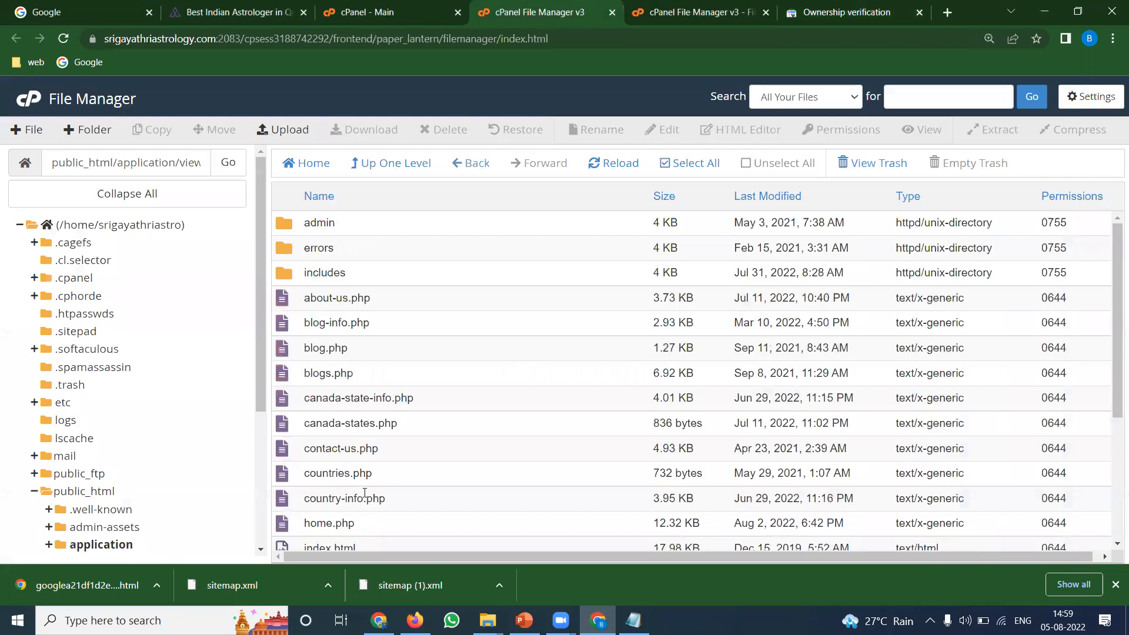
{"action": "double_click", "coordinate": [368, 275]}
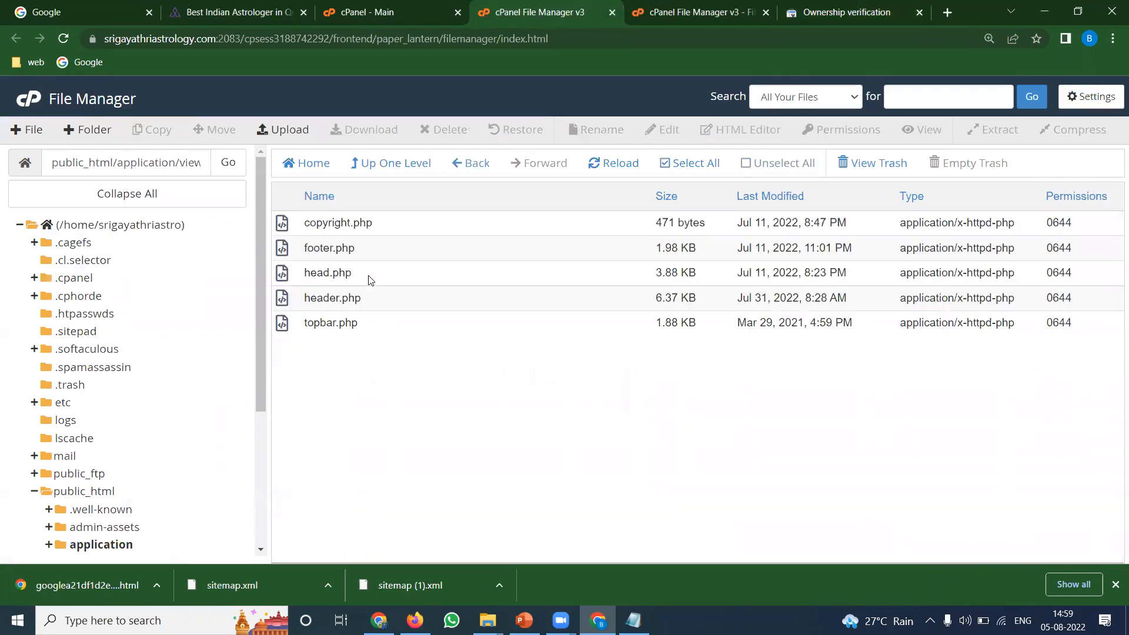
{"action": "right_click", "coordinate": [323, 271]}
{"action": "left_click", "coordinate": [351, 332]}
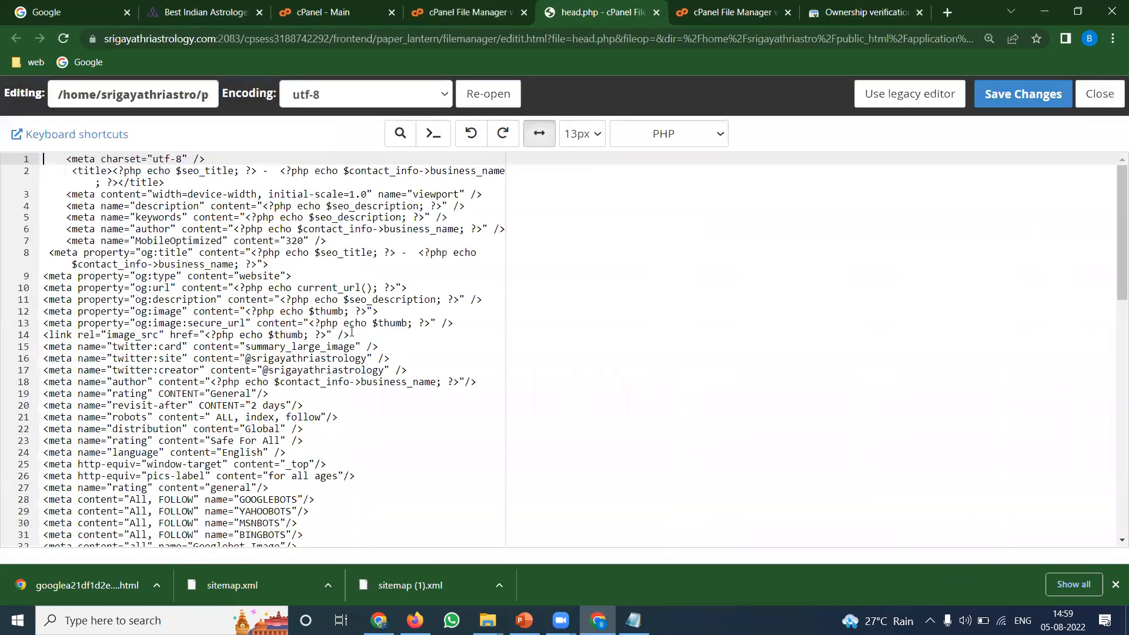
Paste the google-site-verification meta tag as line 8 of head.php and save
{"action": "left_click", "coordinate": [344, 241]}
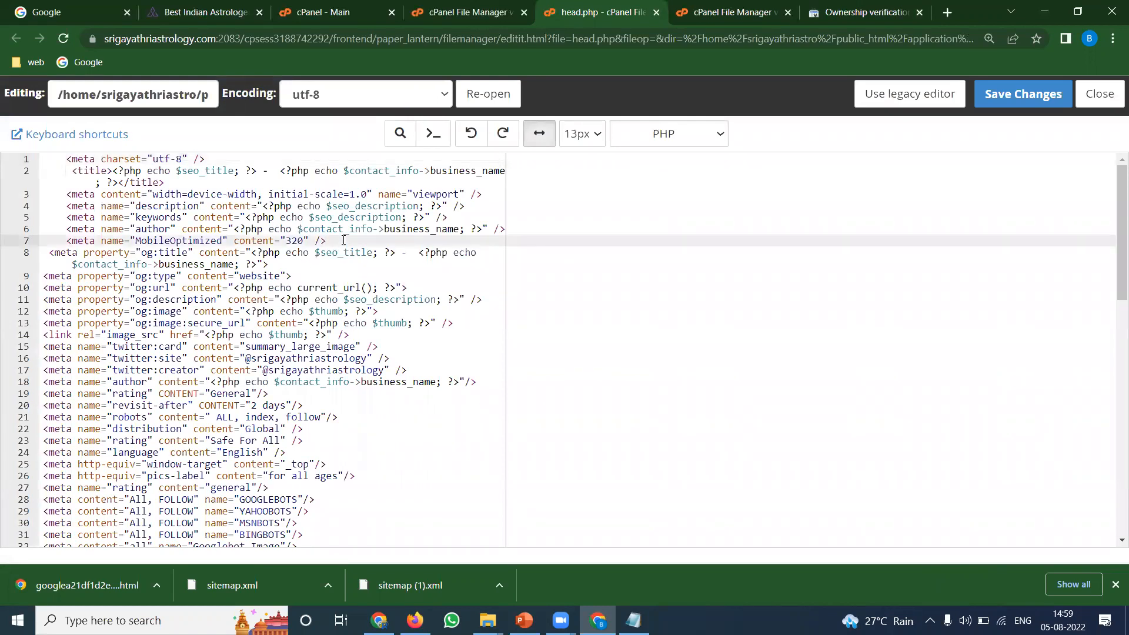
{"action": "key", "text": "Return"}
{"action": "key", "text": "ctrl+v"}
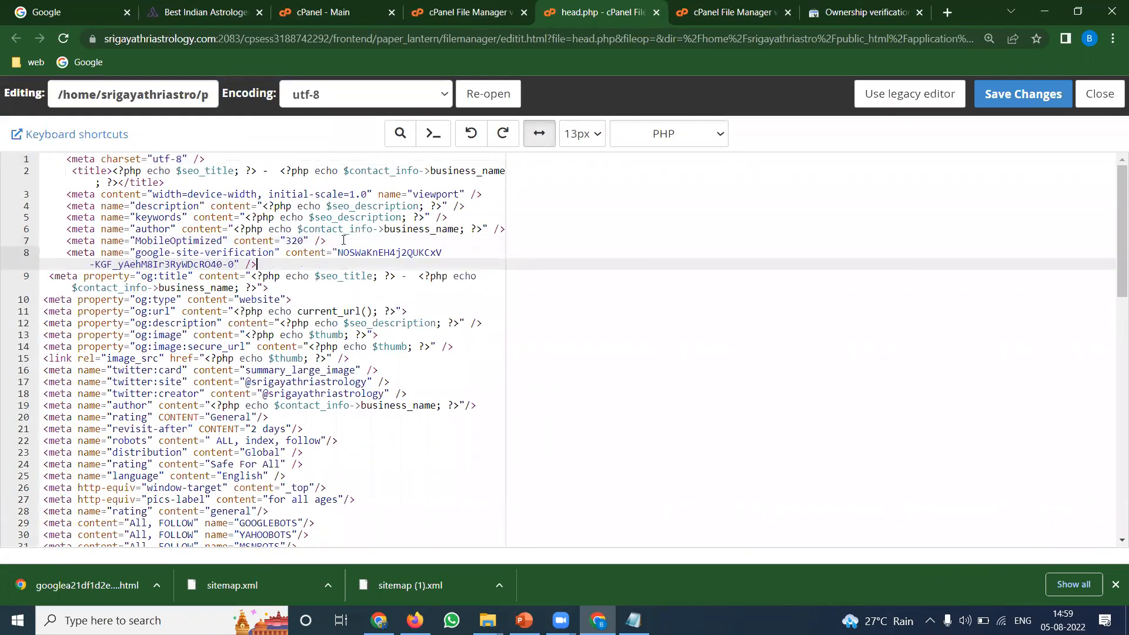
{"action": "left_click", "coordinate": [1034, 88]}
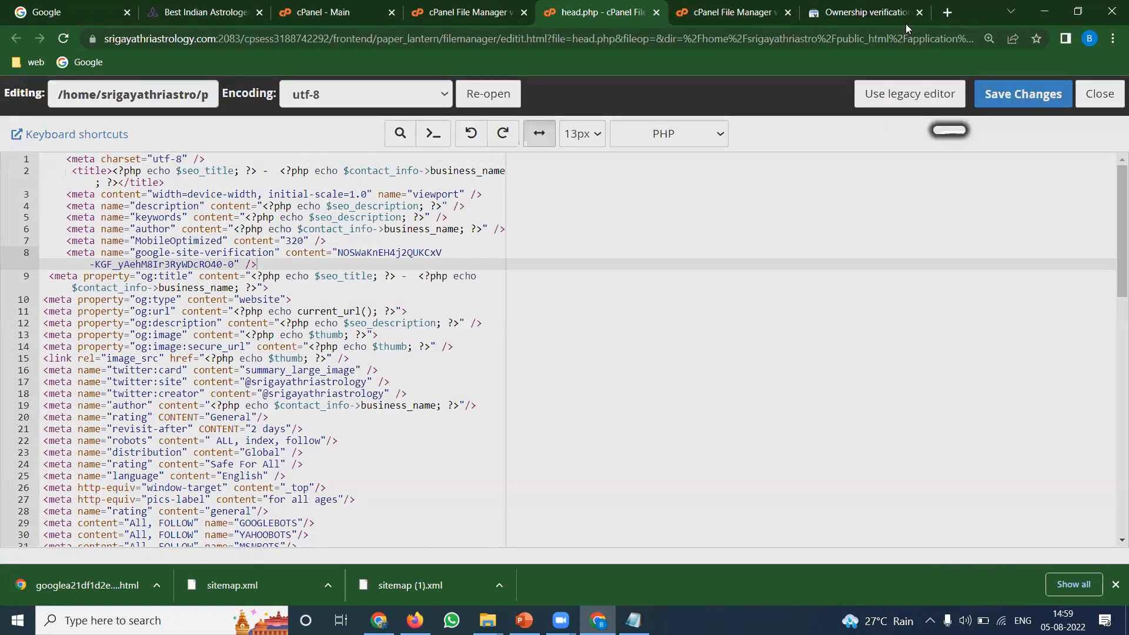
{"action": "left_click", "coordinate": [888, 12]}
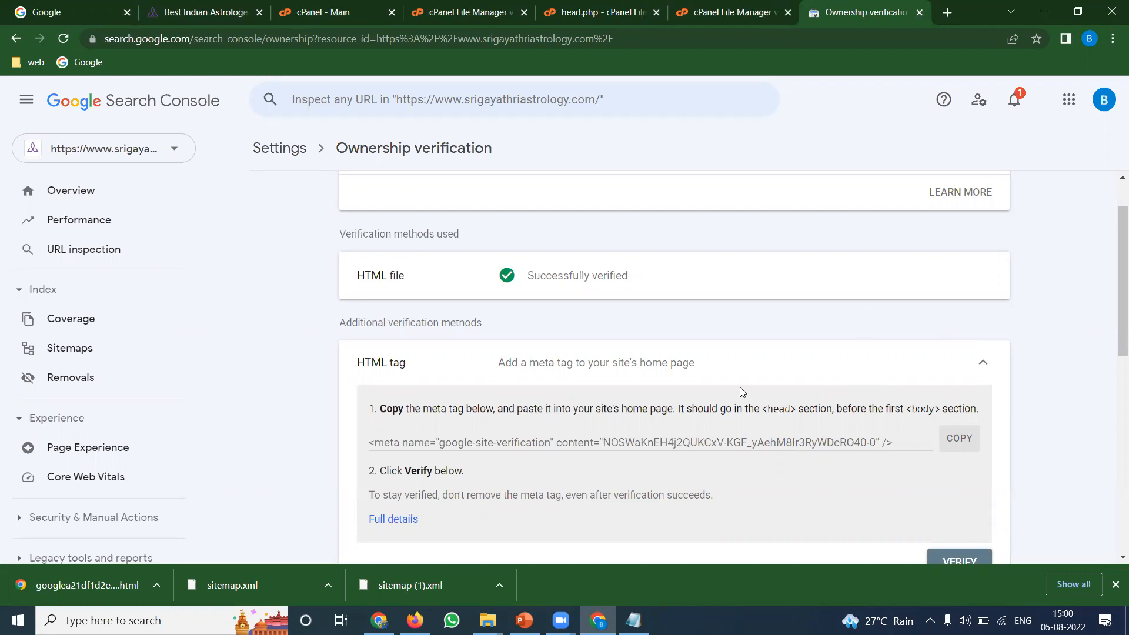
Verify ownership with the HTML tag method so it shows Successfully verified
{"action": "scroll", "coordinate": [738, 388], "scroll_direction": "down", "scroll_amount": 3}
{"action": "left_click", "coordinate": [959, 418]}
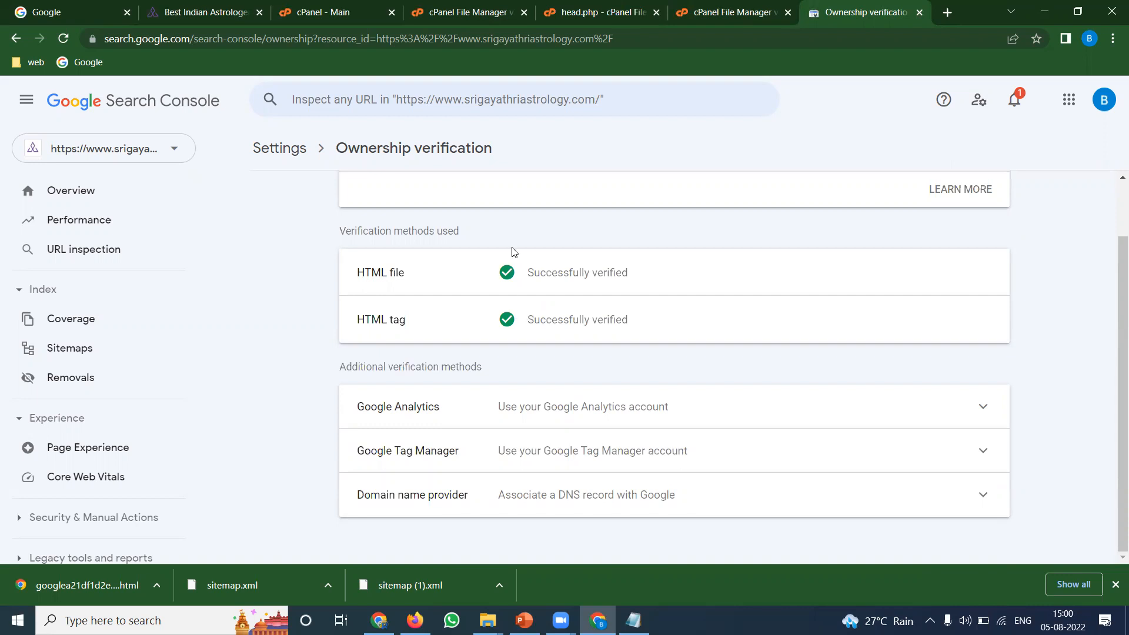
{"action": "left_click", "coordinate": [597, 12]}
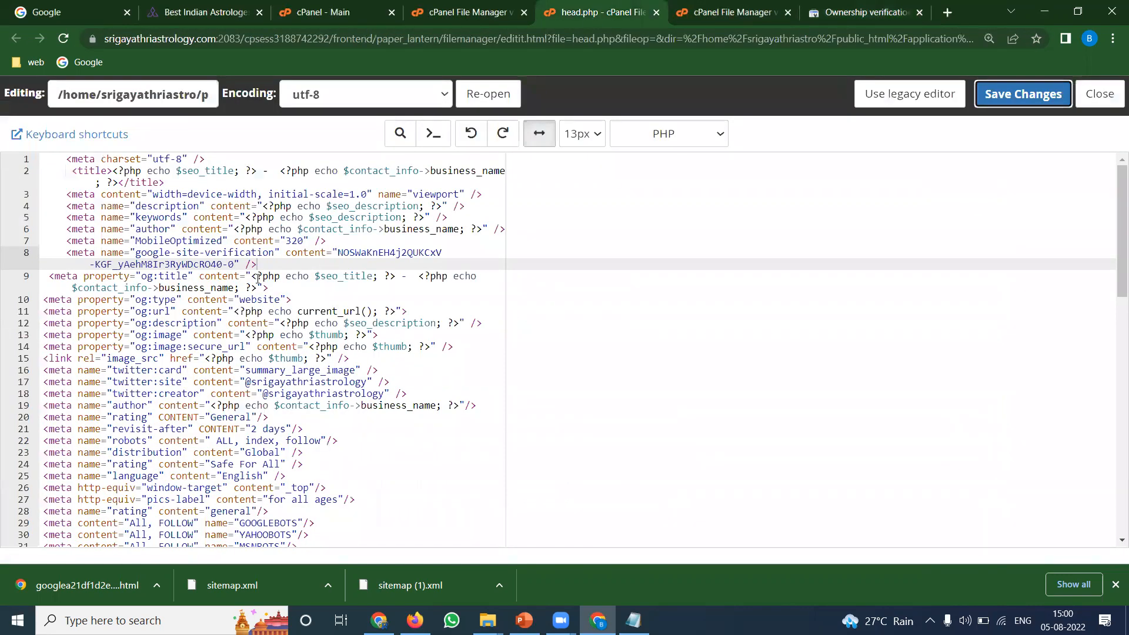
Copy the verification token from line 8 of head.php into Notepad
{"action": "double_click", "coordinate": [179, 266]}
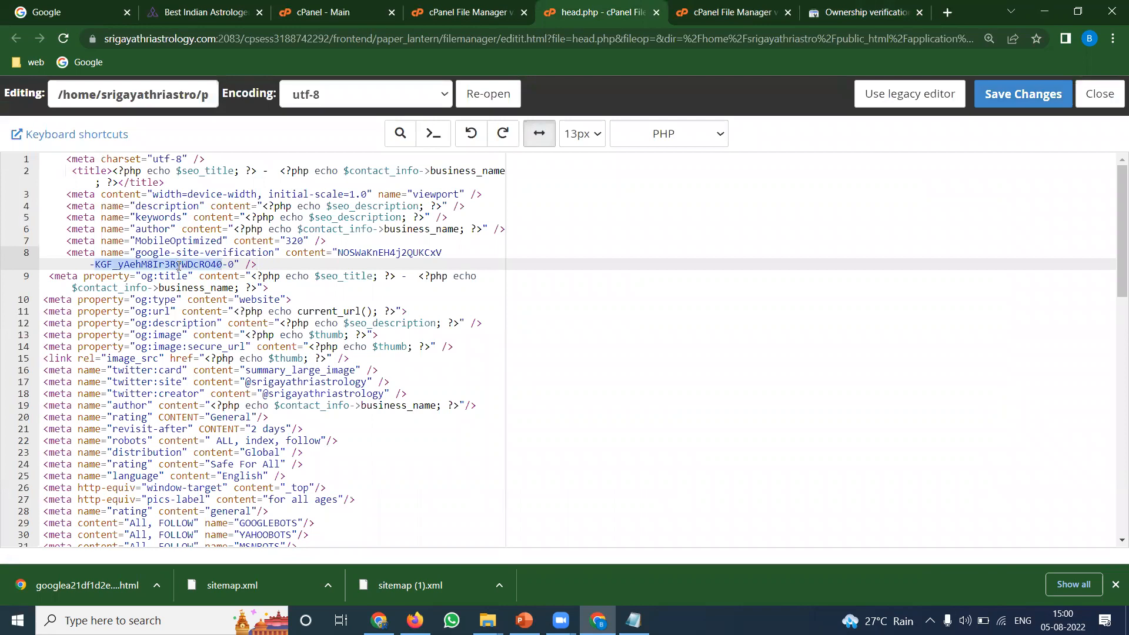
{"action": "key", "text": "super+r"}
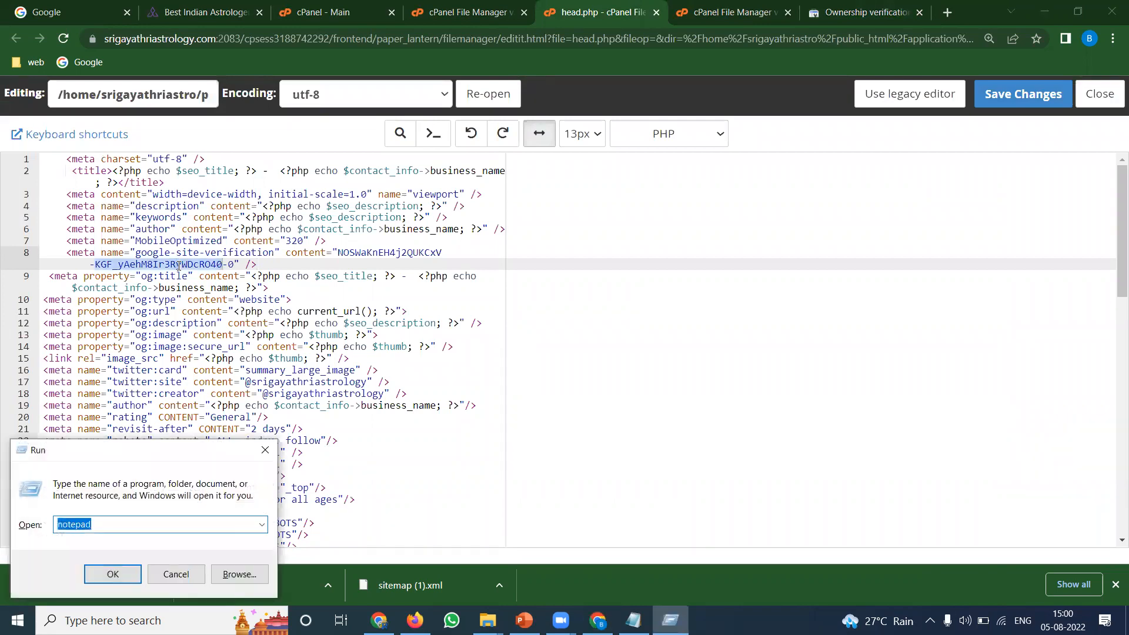
{"action": "key", "text": "Return"}
{"action": "key", "text": "ctrl+v"}
{"action": "left_click_drag", "start_coordinate": [220, 173], "coordinate": [599, 173]}
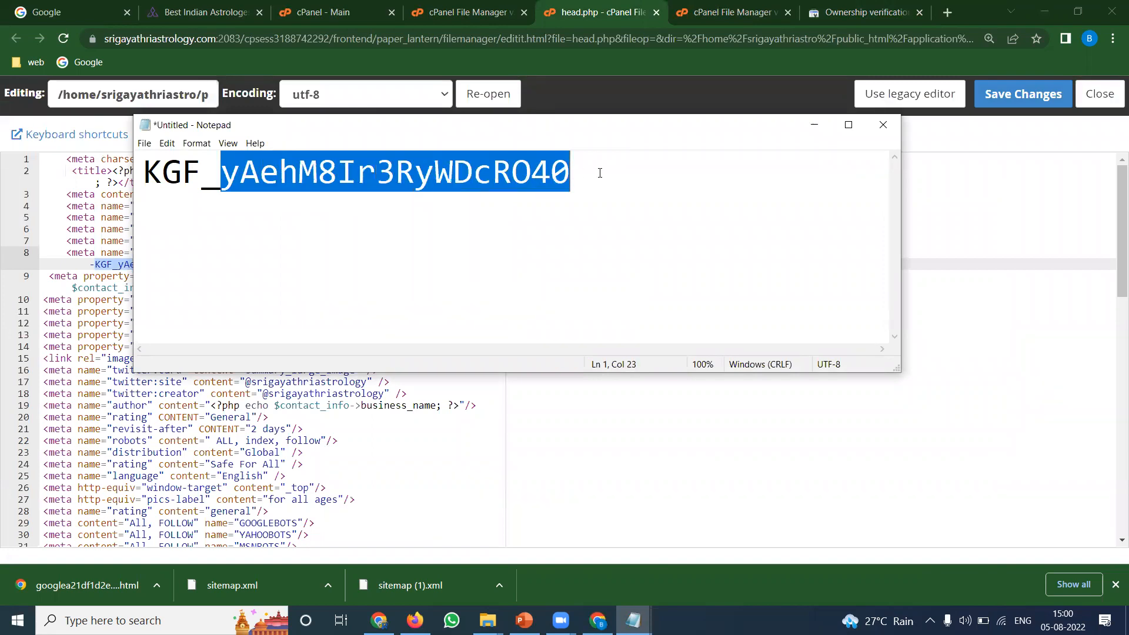
Confirm the token appears in the live home page's HTML source
{"action": "left_click", "coordinate": [221, 4]}
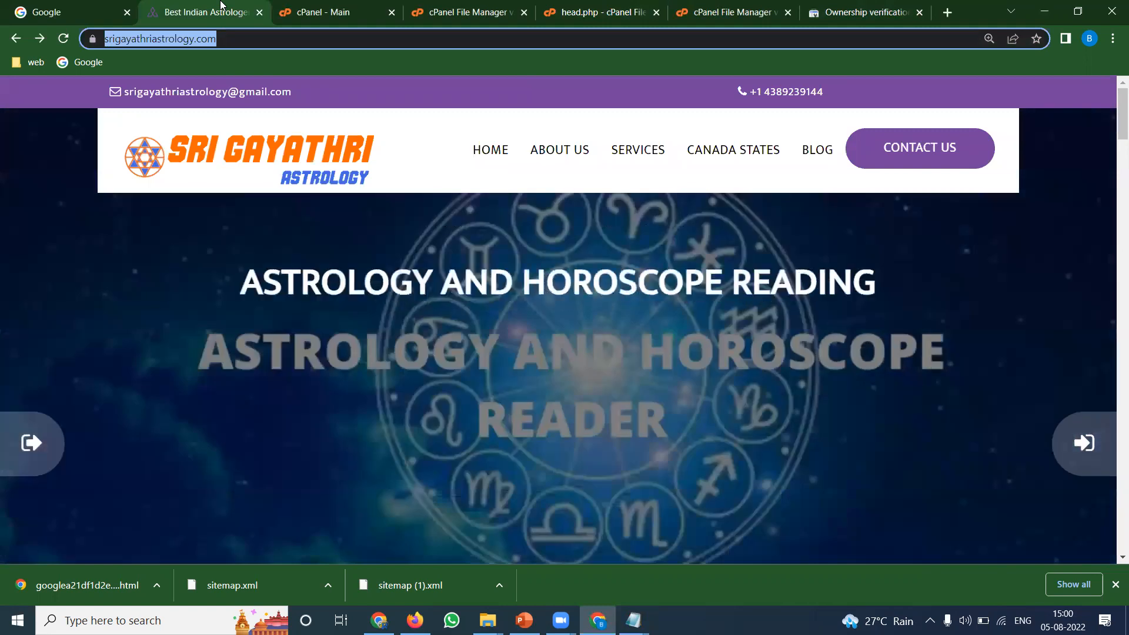
{"action": "key", "text": "ctrl+u"}
{"action": "key", "text": "ctrl+f"}
{"action": "key", "text": "ctrl+v"}
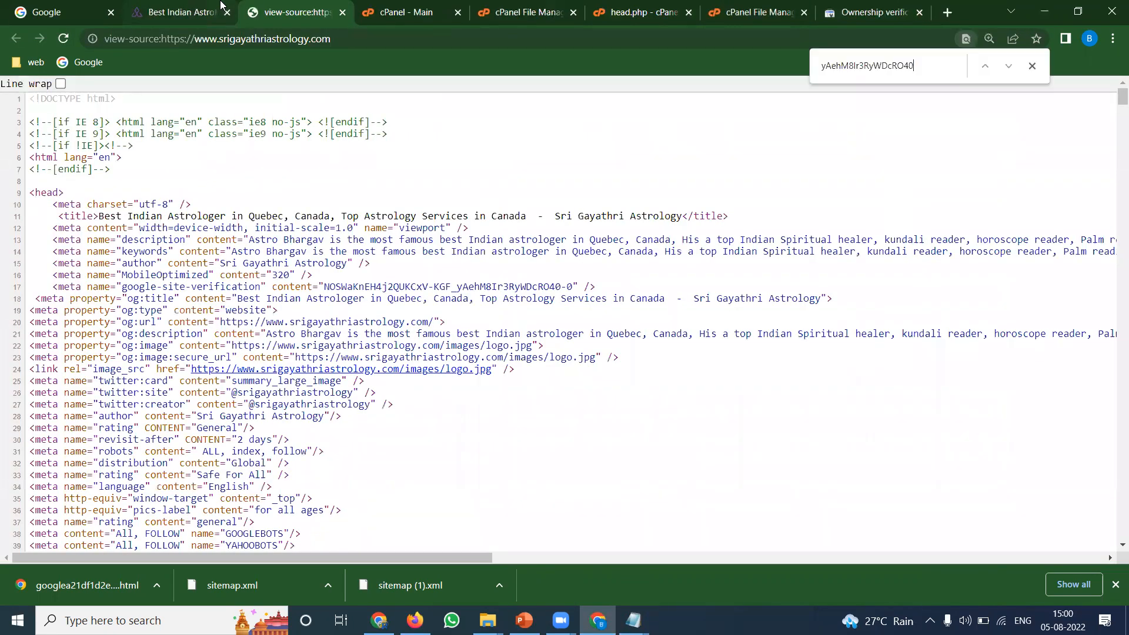
Confirm the token also appears in the Astrologer in Hamilton page's source
{"action": "left_click", "coordinate": [154, 8]}
{"action": "left_click", "coordinate": [802, 152]}
{"action": "left_click", "coordinate": [700, 153]}
{"action": "scroll", "coordinate": [725, 290], "scroll_direction": "down", "scroll_amount": 10}
{"action": "left_click", "coordinate": [686, 332]}
{"action": "key", "text": "ctrl+u"}
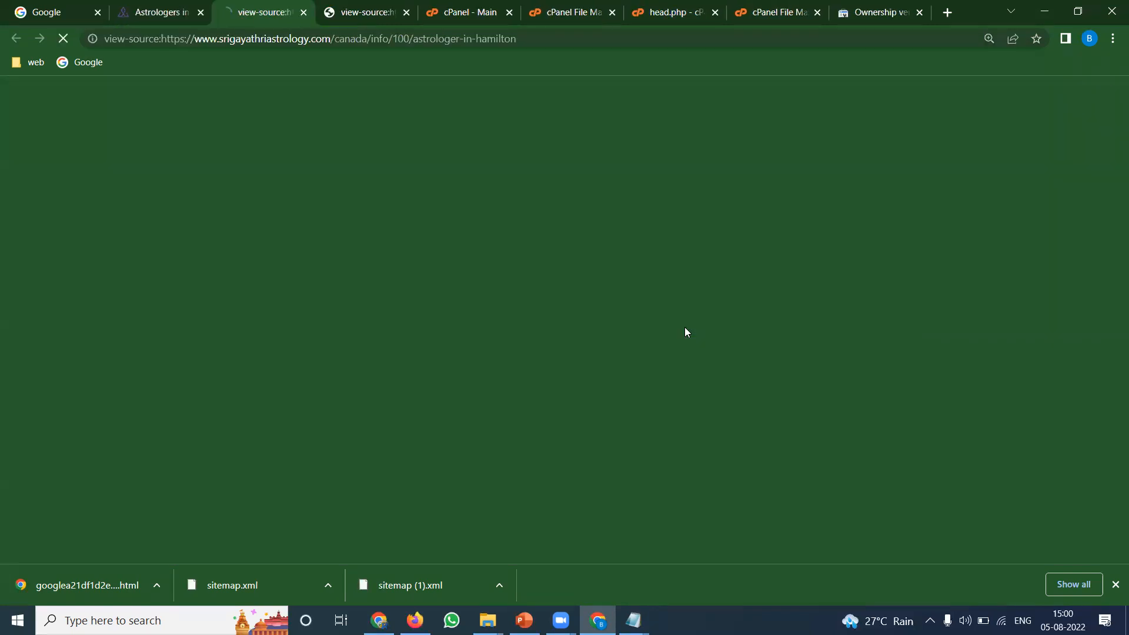
{"action": "key", "text": "ctrl+f"}
{"action": "key", "text": "ctrl+v"}
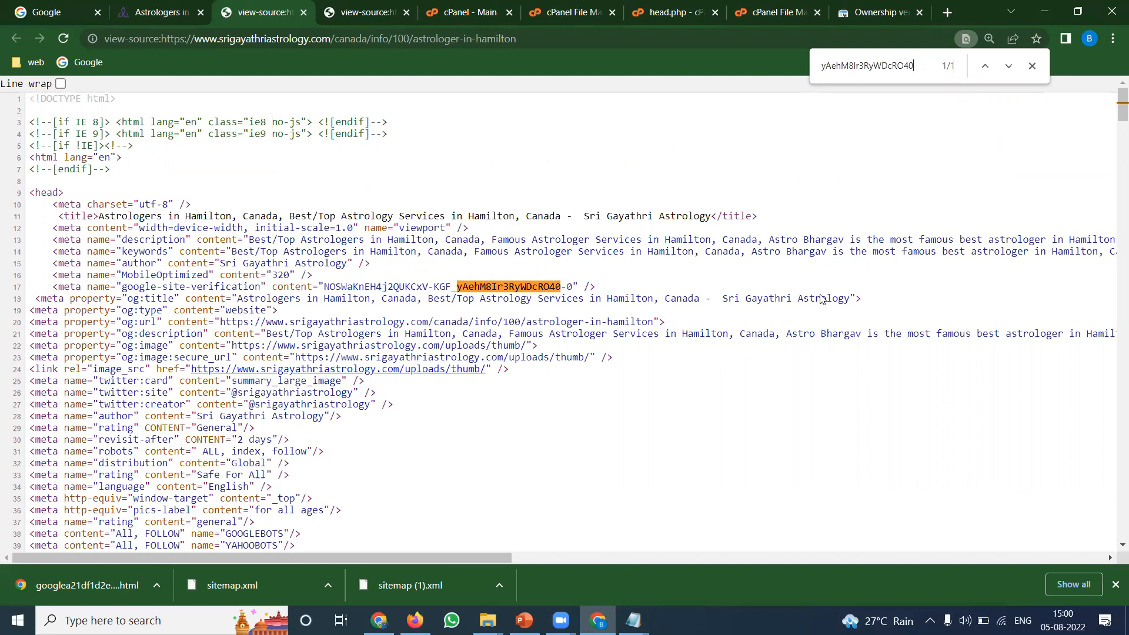
{"action": "left_click", "coordinate": [889, 9]}
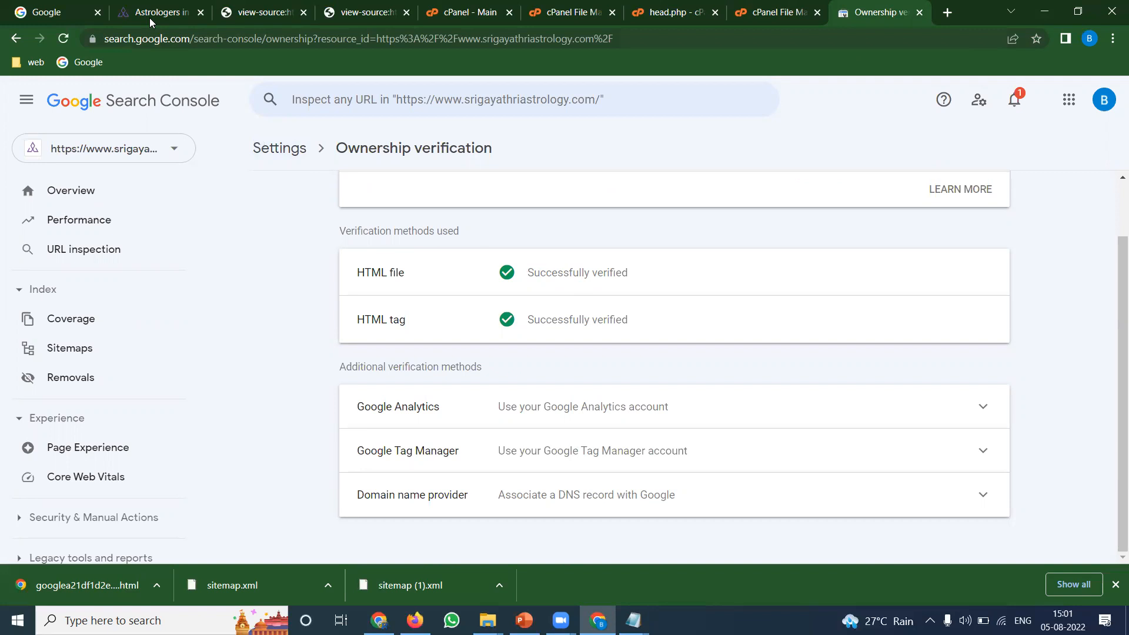
Close the cPanel File Manager, head.php and File Upload tabs, then bring up the YouTube channel's videos window
{"action": "mouse_move", "coordinate": [150, 8]}
{"action": "left_click", "coordinate": [561, 14]}
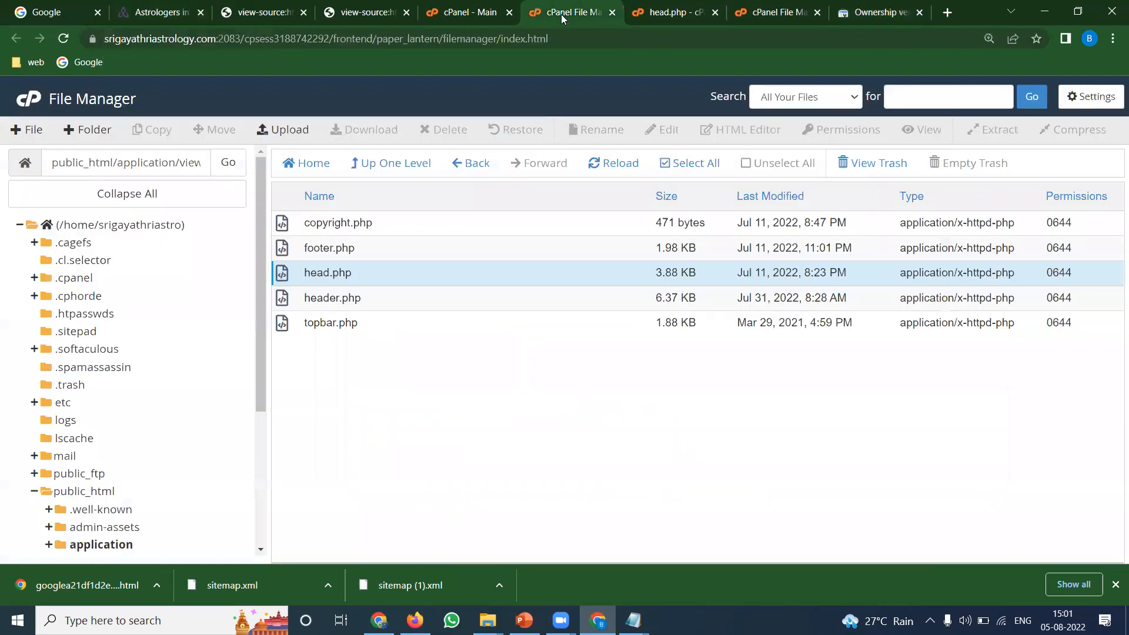
{"action": "left_click", "coordinate": [612, 12]}
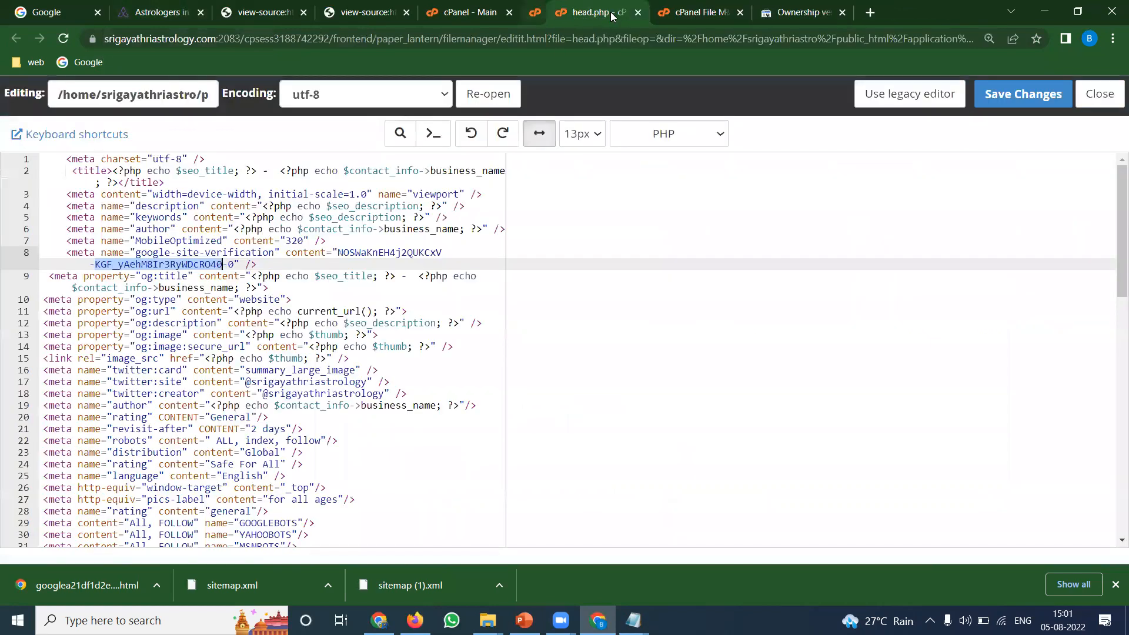
{"action": "left_click", "coordinate": [612, 12]}
{"action": "left_click", "coordinate": [612, 12]}
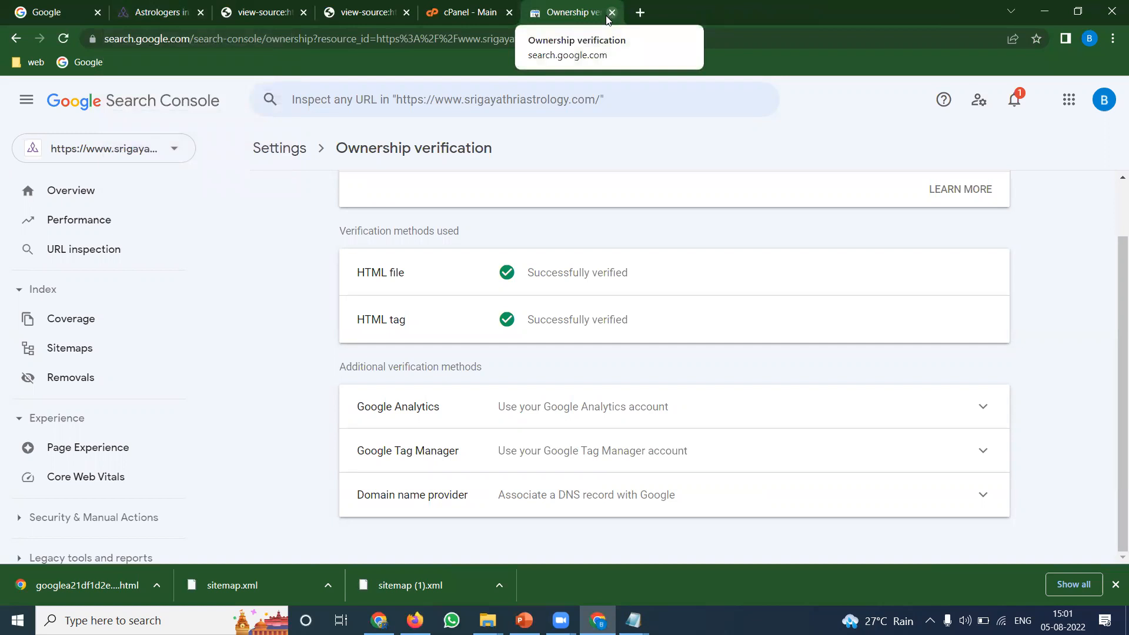
{"action": "left_click", "coordinate": [379, 620]}
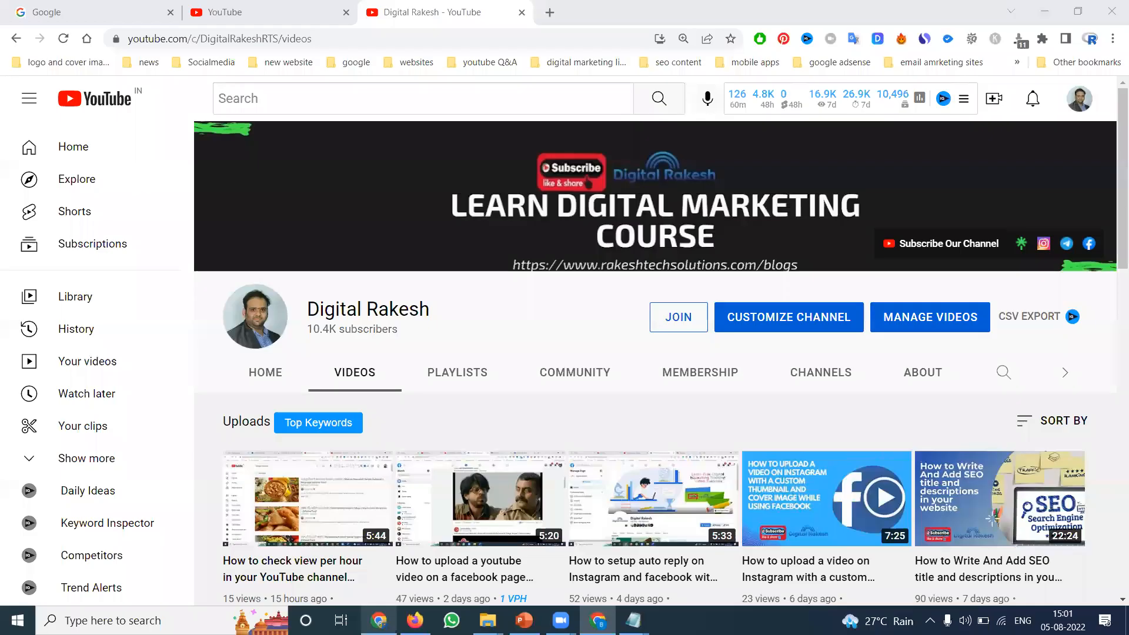